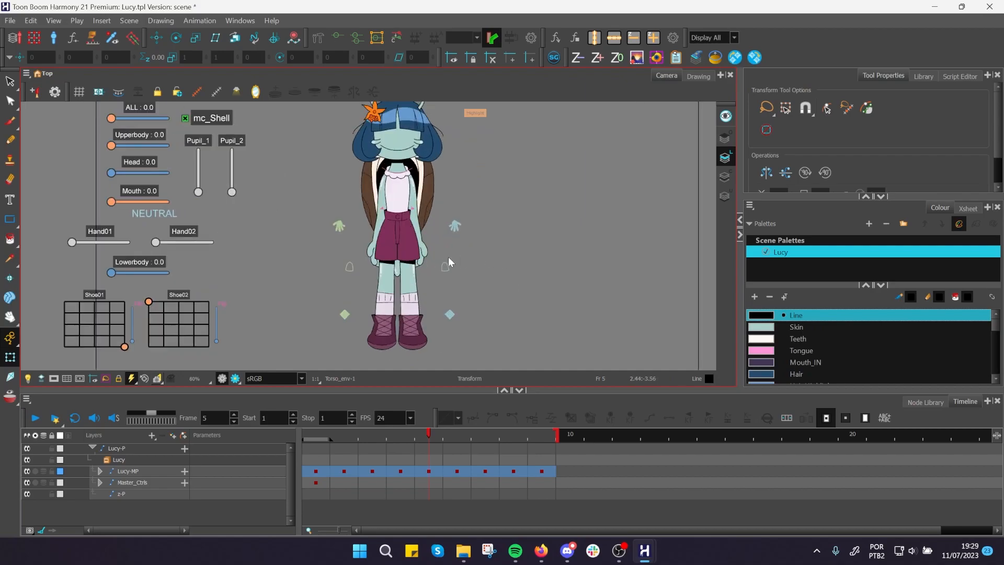
Select the torso drawing and display its curve deformer chain.
scroll(457, 173, up, 4)
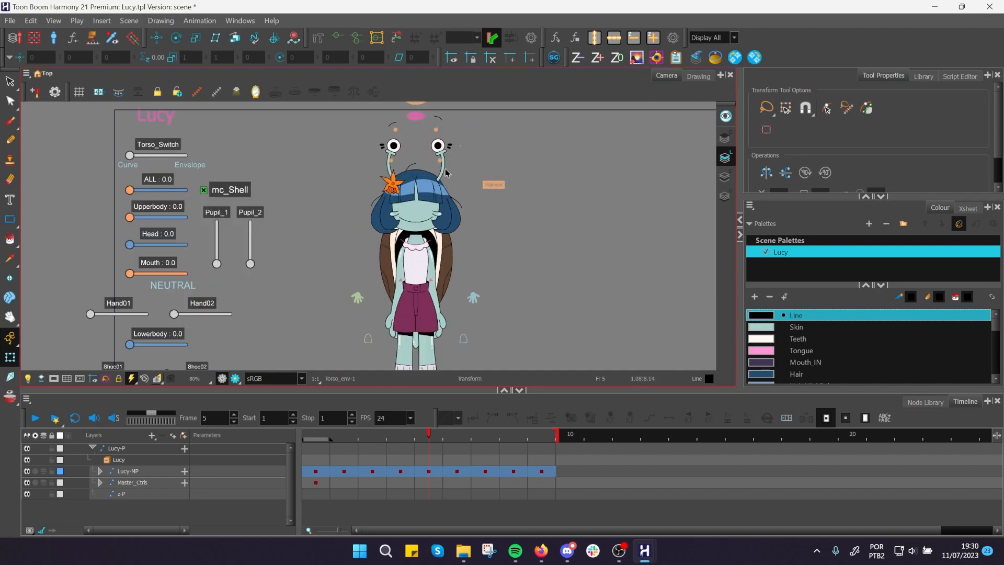
drag(471, 174, 495, 164)
scroll(281, 191, up, 1)
drag(213, 178, 252, 171)
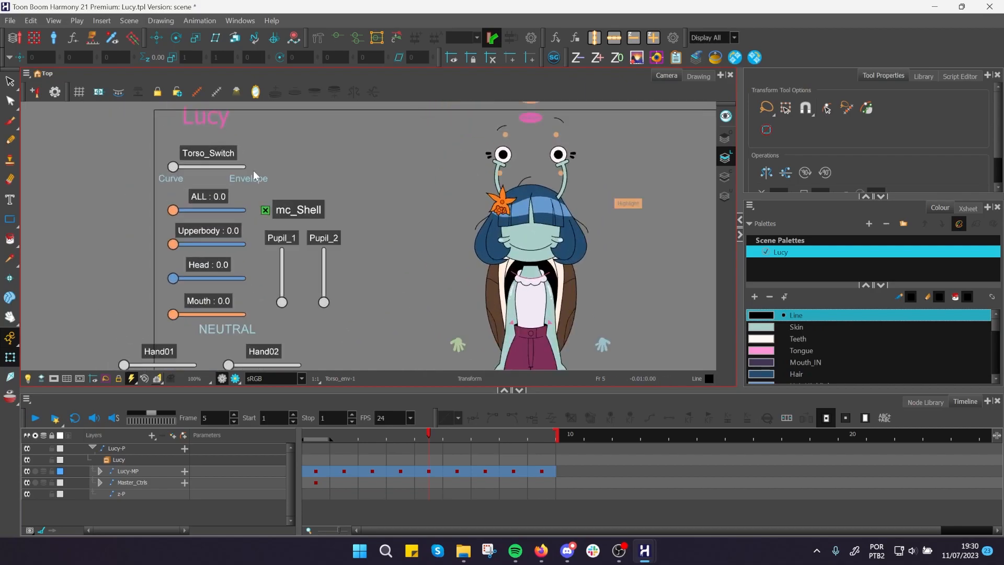
drag(349, 219, 274, 200)
click(462, 296)
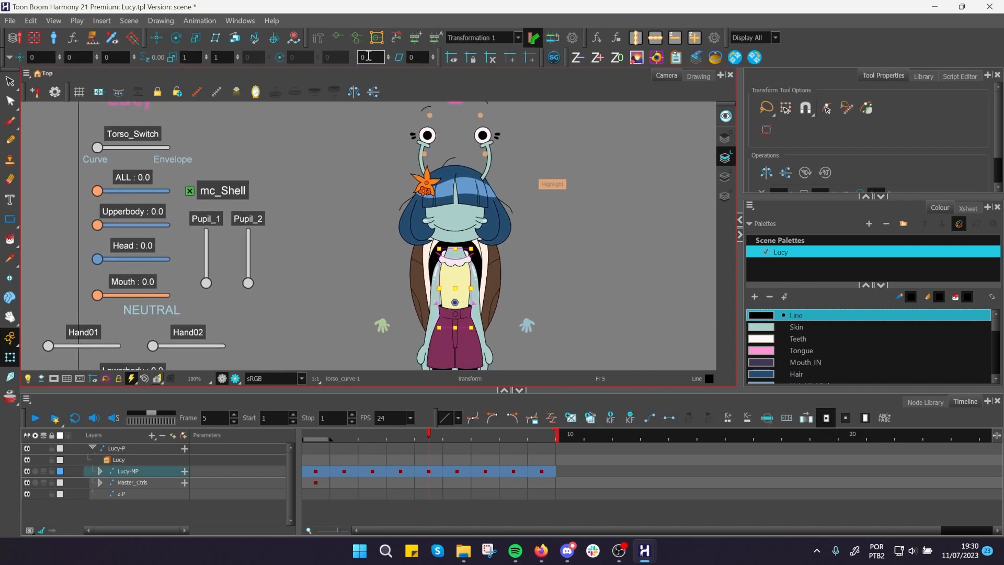
click(428, 451)
drag(450, 438, 419, 449)
key(space)
drag(379, 196, 401, 195)
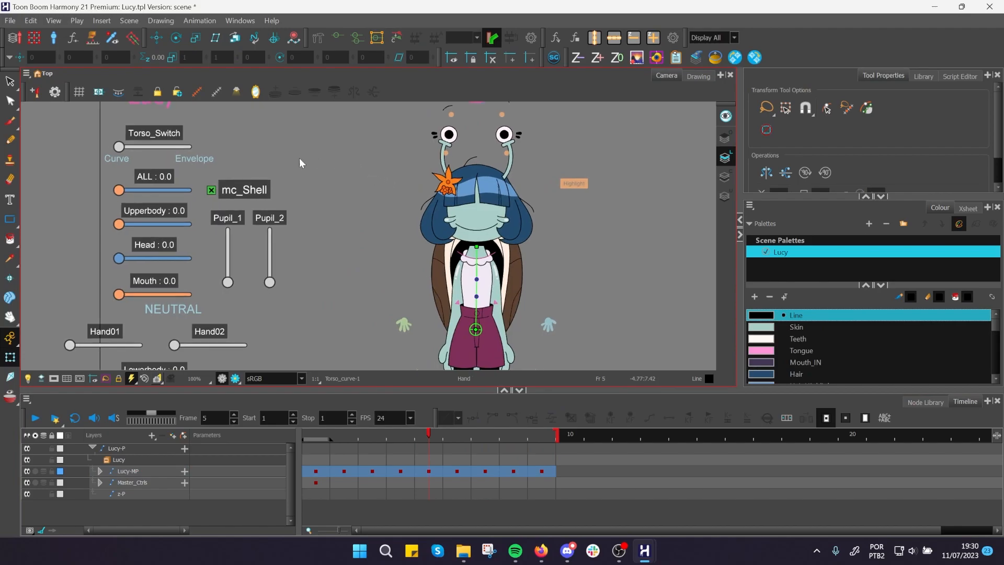
Set Torso_Switch to Envelope and display the torso's envelope deformer controls.
drag(119, 149, 189, 147)
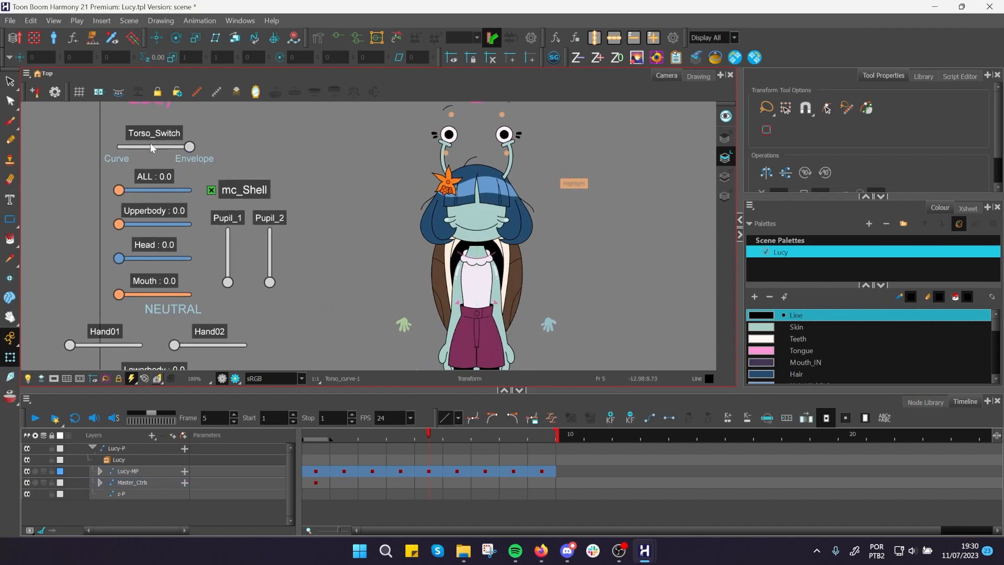
click(489, 303)
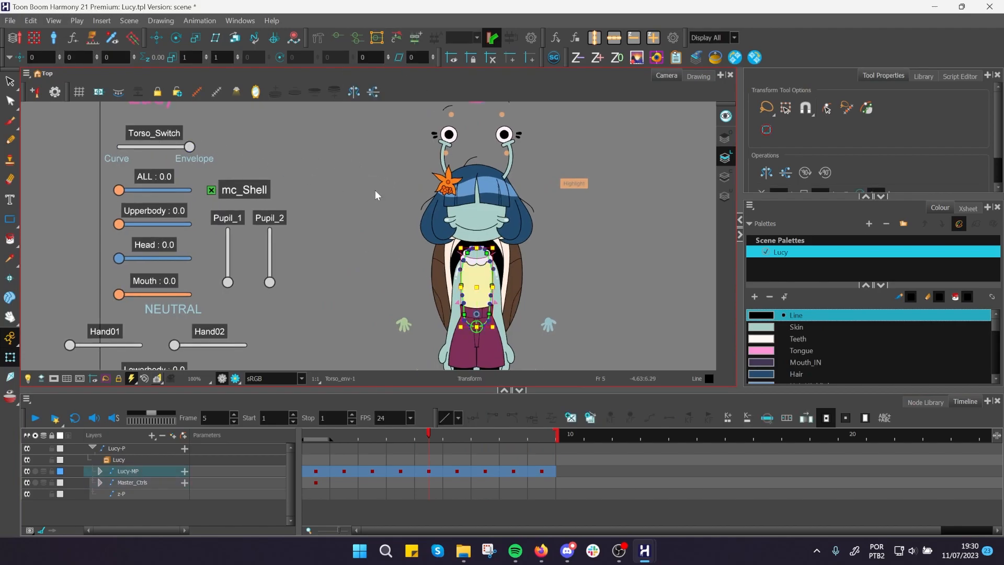
scroll(501, 302, up, 3)
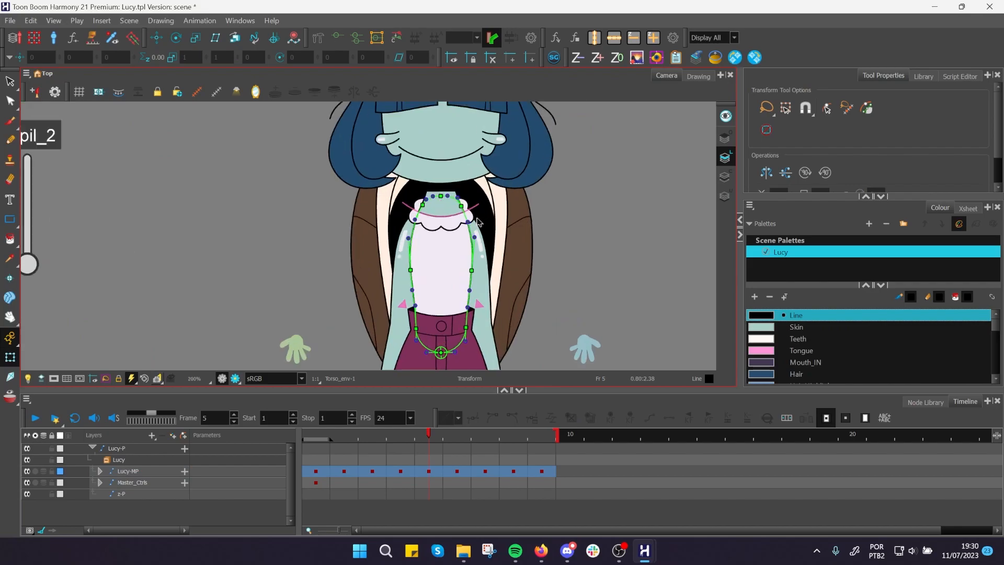
key(2)
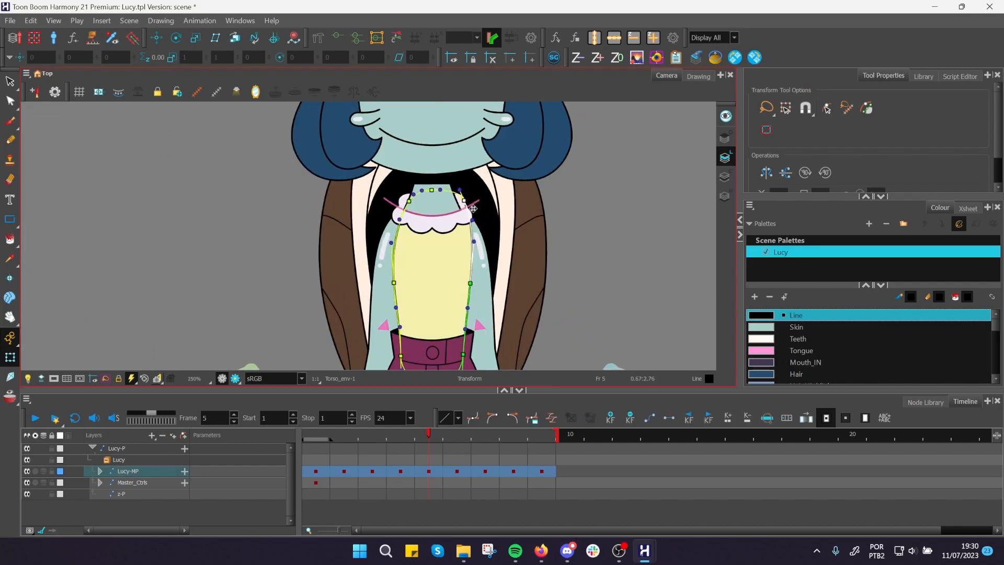
key(1)
key(1)
key(1)
key(2)
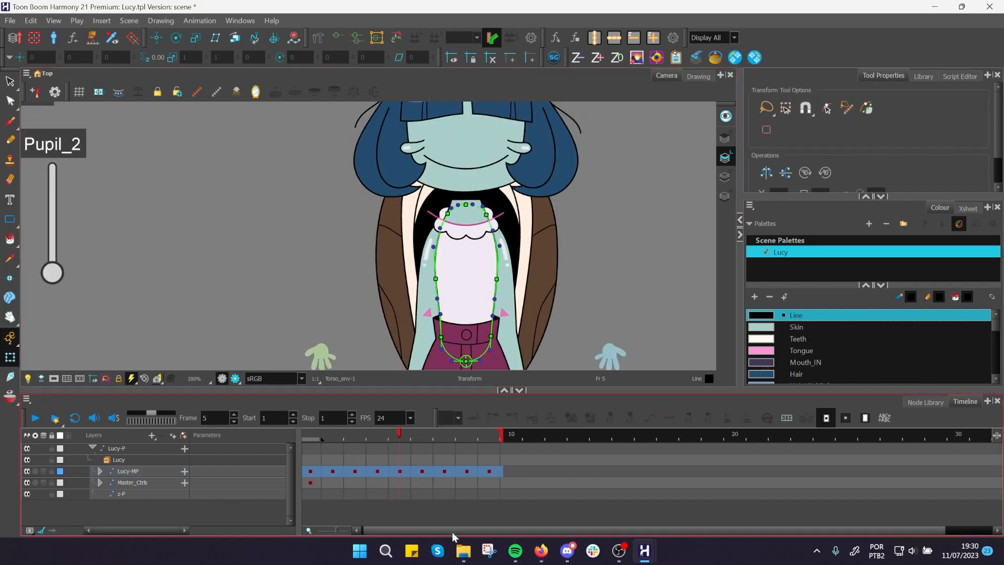
Try the ALL slider with the envelope torso and return Torso_Switch to Curve.
drag(128, 211, 335, 231)
key(1)
key(1)
drag(201, 202, 214, 221)
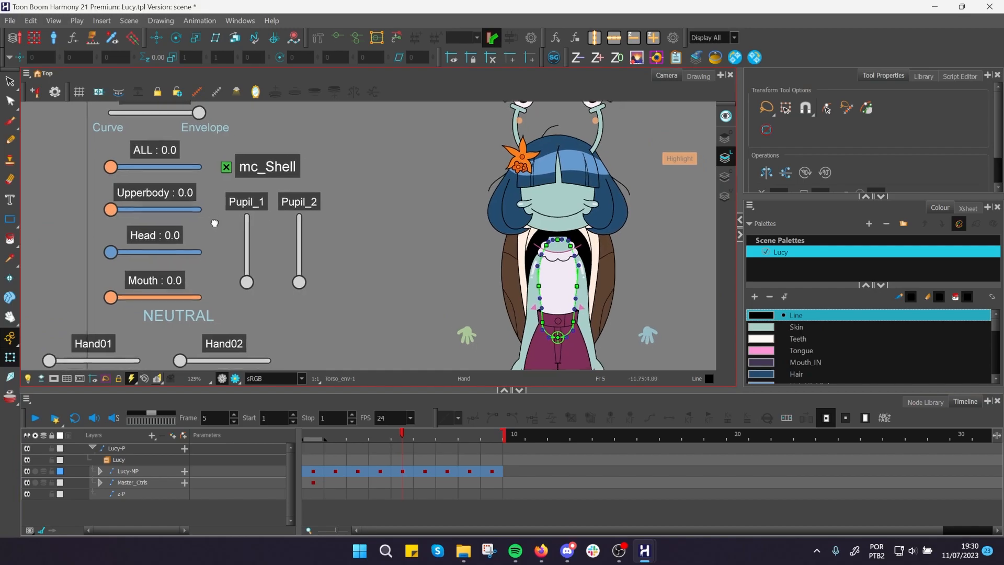
key(1)
key(1)
mouse_move(122, 184)
mouse_down()
mouse_move(177, 189)
mouse_move(119, 188)
mouse_up()
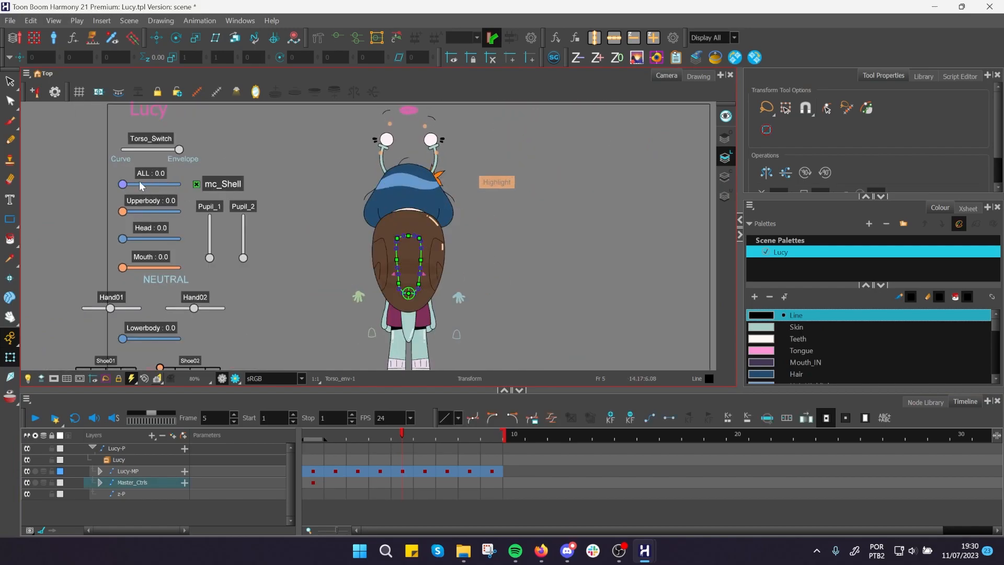
click(170, 151)
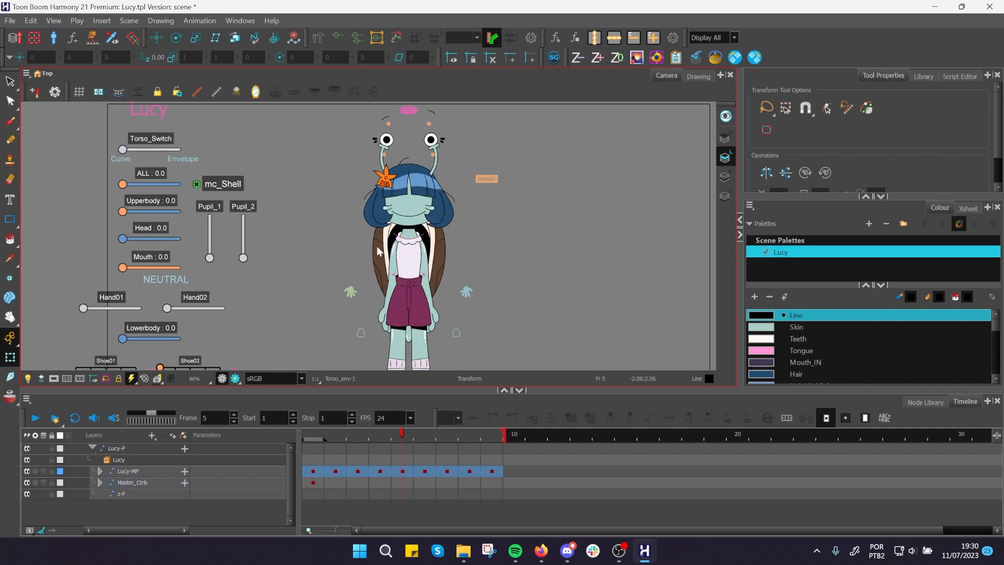
With the torso's curve deformer shown, try the ALL slider and the Upperbody slider at 8.0, undoing each change.
click(409, 260)
click(246, 128)
drag(123, 184, 202, 193)
key(ctrl+z)
drag(122, 211, 215, 223)
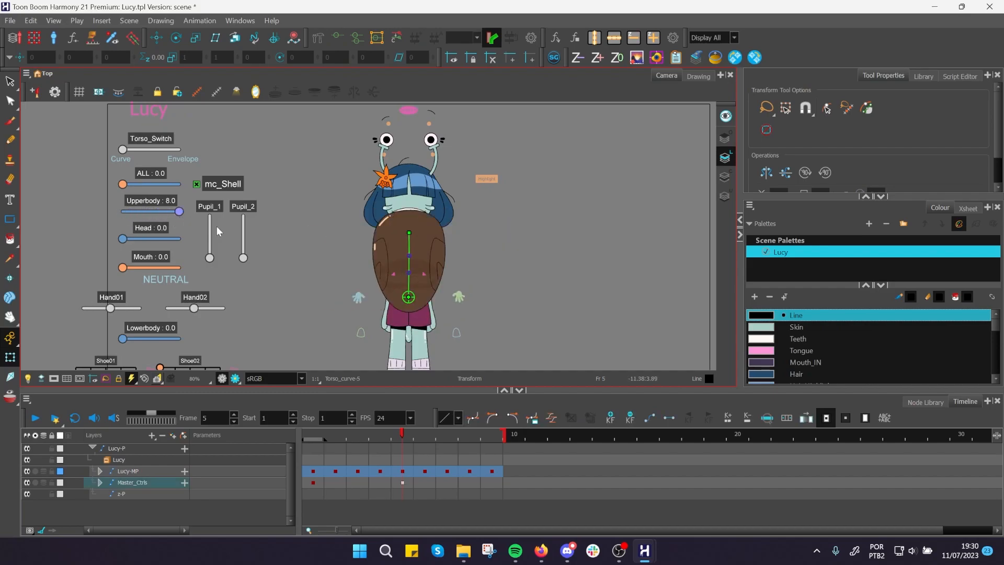
key(ctrl+z)
Try the Head slider at 8.0 and the Mouth slider, undoing each change.
click(299, 260)
drag(136, 242, 186, 248)
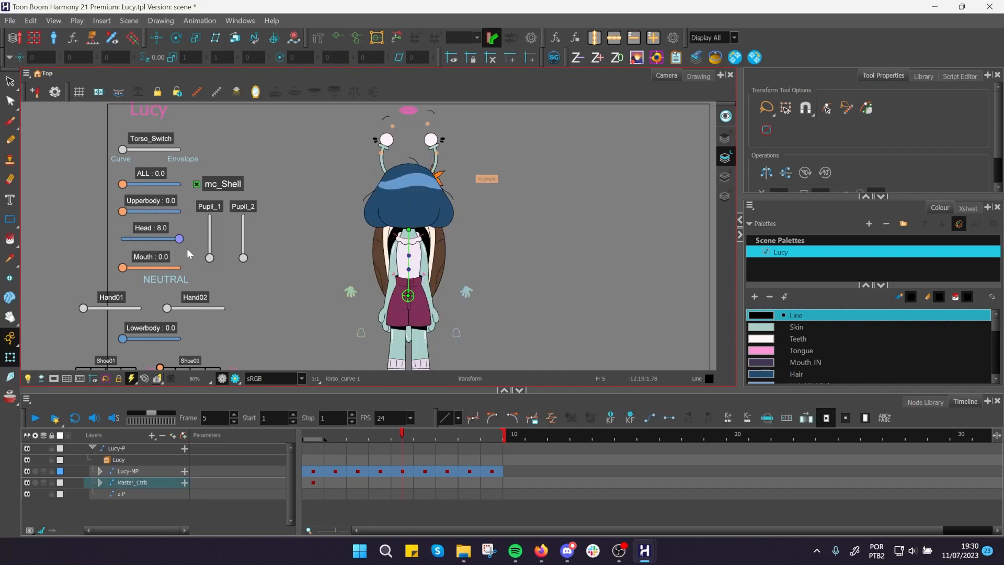
key(ctrl+z)
drag(123, 267, 154, 269)
key(ctrl+z)
drag(123, 238, 121, 270)
key(ctrl+z)
key(ctrl+z)
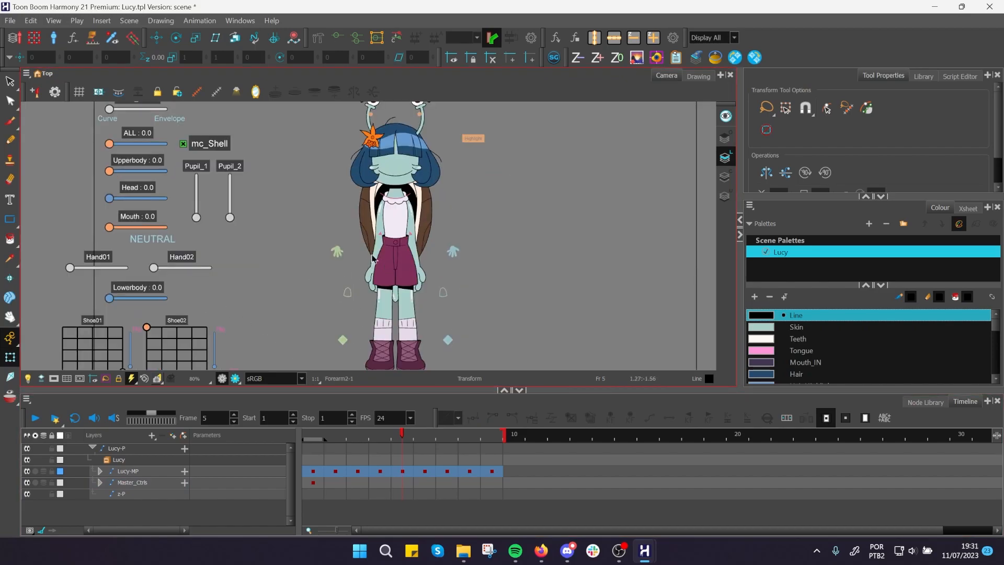
Rotate the character's right forearm outward by about 98 degrees and try the Hand02 slider on its raised hand.
click(369, 258)
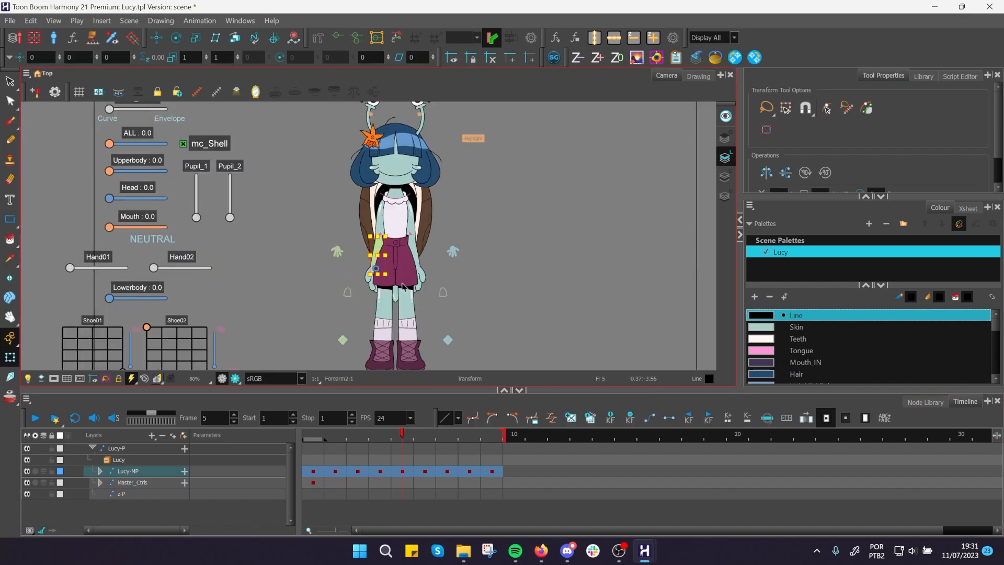
drag(388, 295, 330, 244)
click(249, 240)
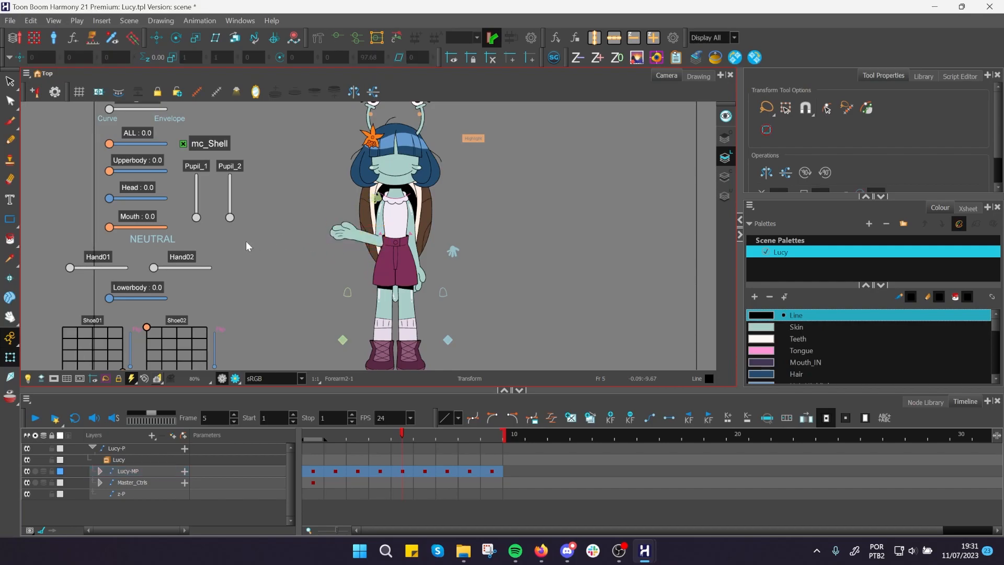
drag(243, 269, 224, 268)
scroll(224, 269, up, 1)
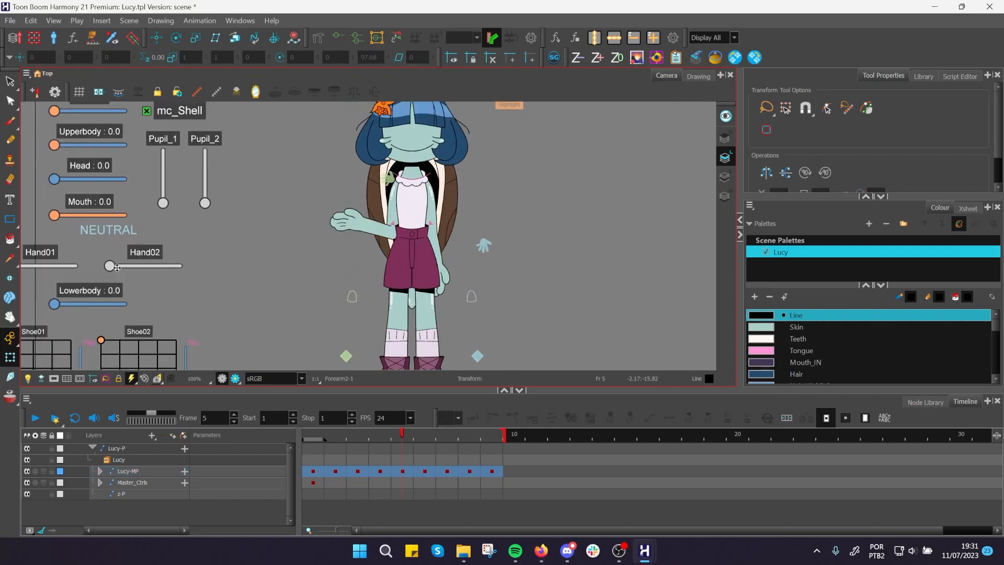
scroll(117, 267, up, 1)
mouse_move(111, 266)
mouse_down()
mouse_move(197, 276)
mouse_move(101, 271)
mouse_up()
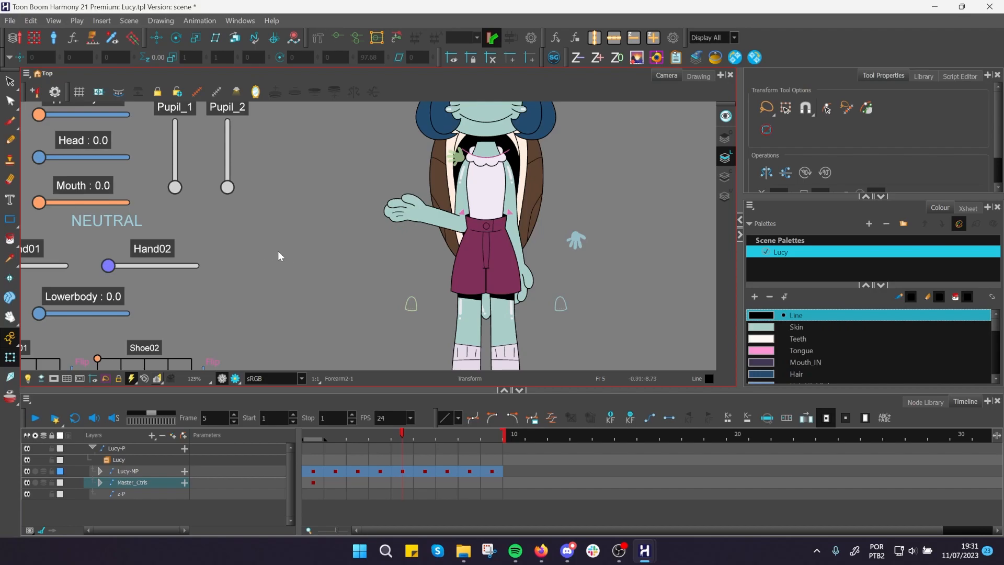
scroll(287, 252, down, 2)
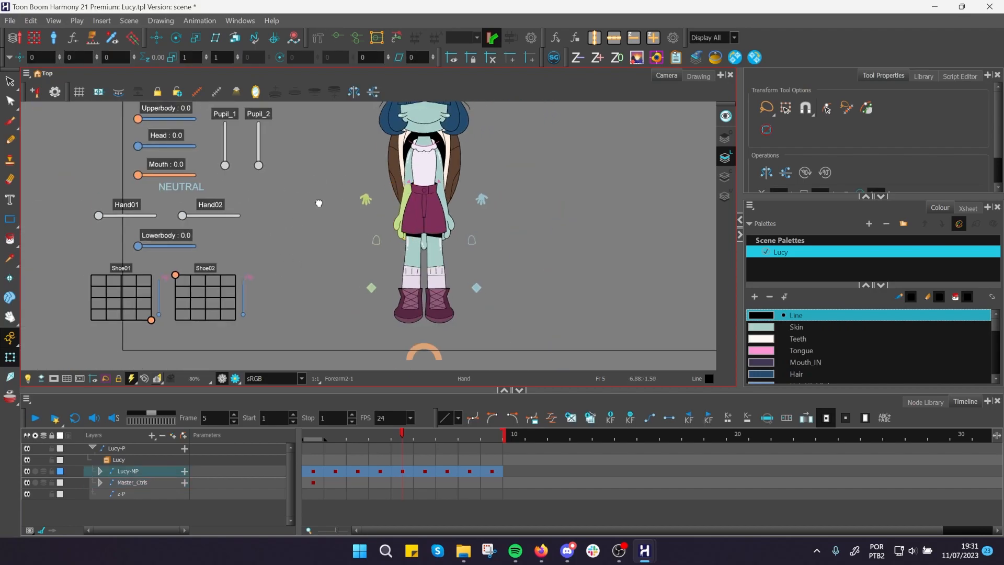
Try the Lowerbody slider on the legs and return it to 0.0.
drag(308, 202, 371, 197)
mouse_move(197, 240)
mouse_down()
mouse_move(257, 246)
mouse_move(187, 247)
mouse_up()
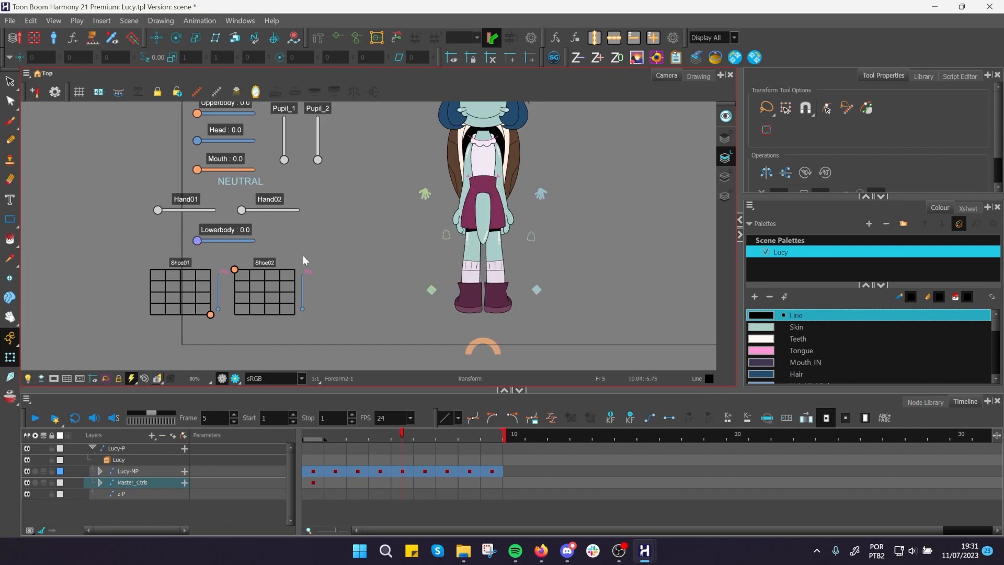
Try the Shoe01 grid's bottom-left and adjacent poses, raise its flip slider, and reset the shoe changes.
scroll(349, 252, up, 1)
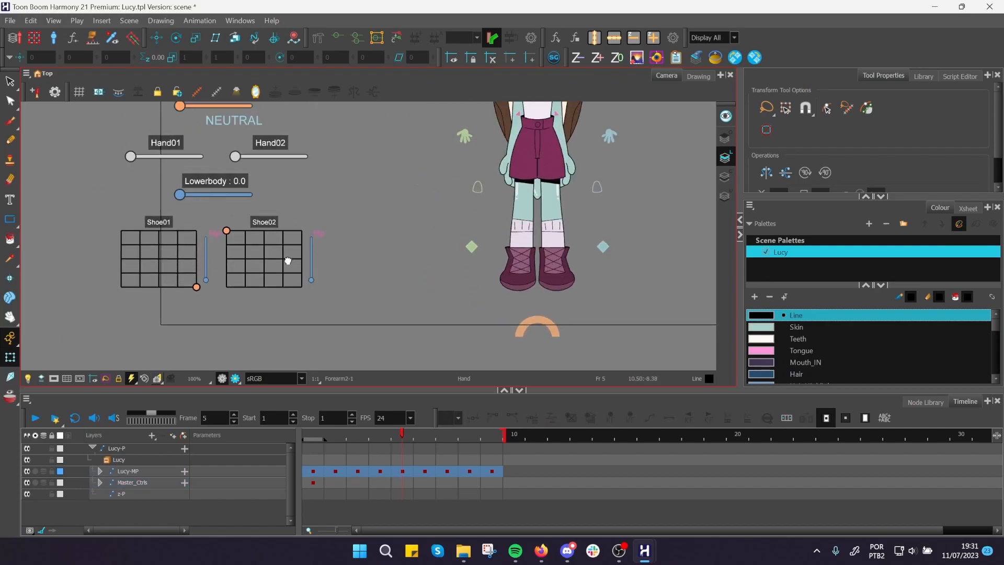
drag(288, 259, 244, 260)
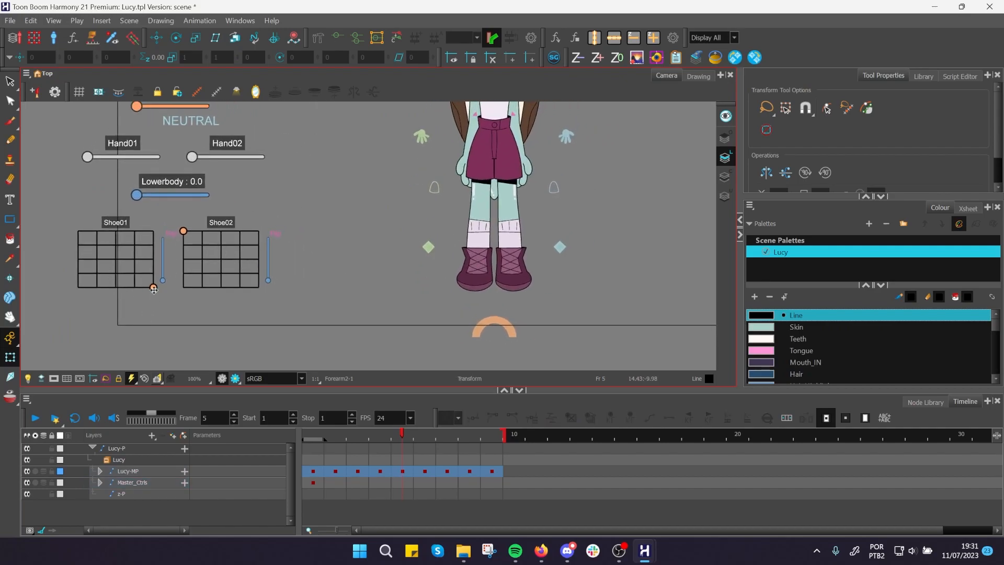
click(153, 289)
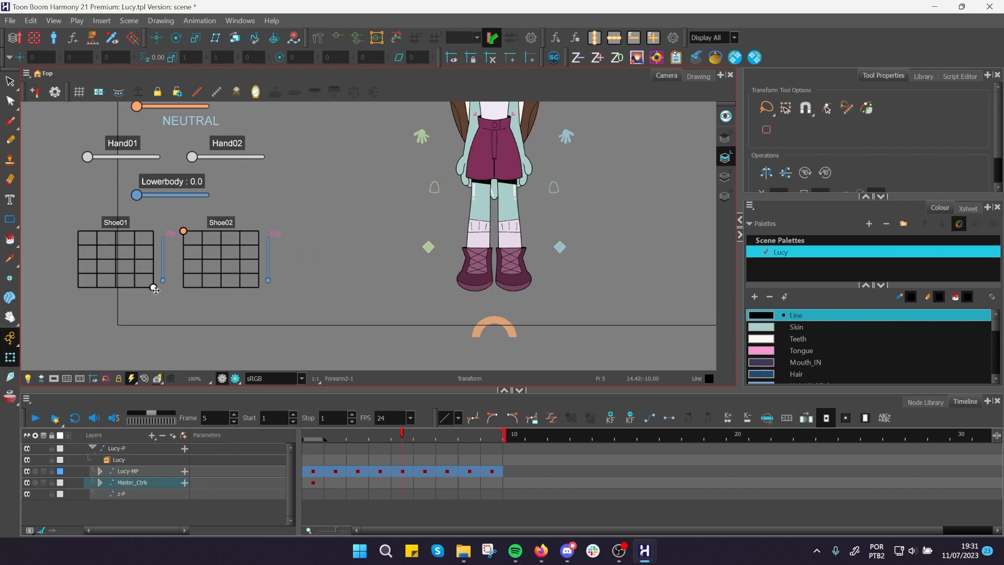
drag(153, 289, 69, 292)
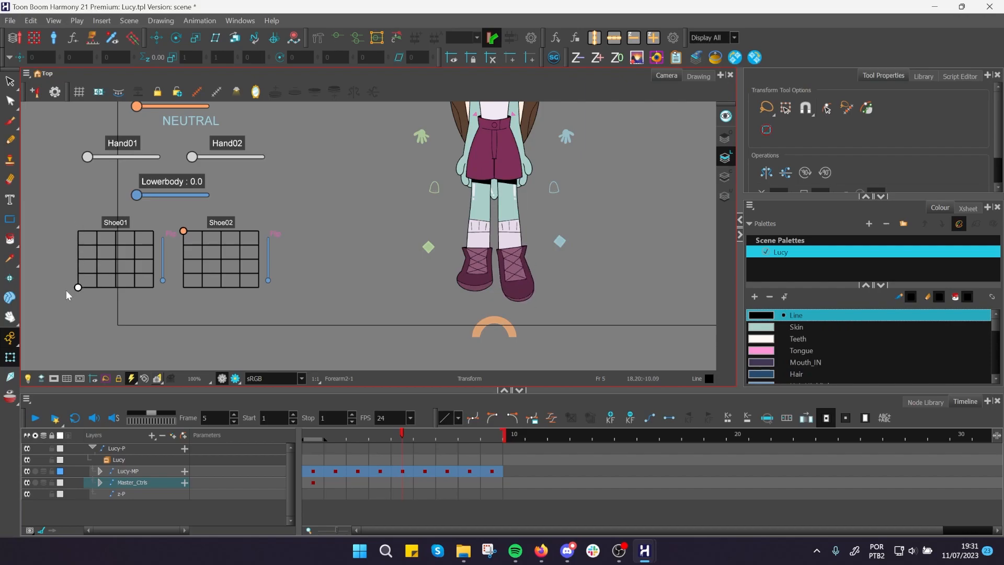
mouse_move(78, 288)
mouse_down()
mouse_move(100, 290)
mouse_move(68, 289)
mouse_move(145, 297)
mouse_move(153, 274)
mouse_move(81, 274)
mouse_move(64, 252)
mouse_move(67, 234)
mouse_move(117, 232)
mouse_move(136, 236)
mouse_move(129, 278)
mouse_move(158, 272)
mouse_move(145, 228)
mouse_move(92, 240)
mouse_move(97, 286)
mouse_move(107, 288)
mouse_move(89, 291)
mouse_up()
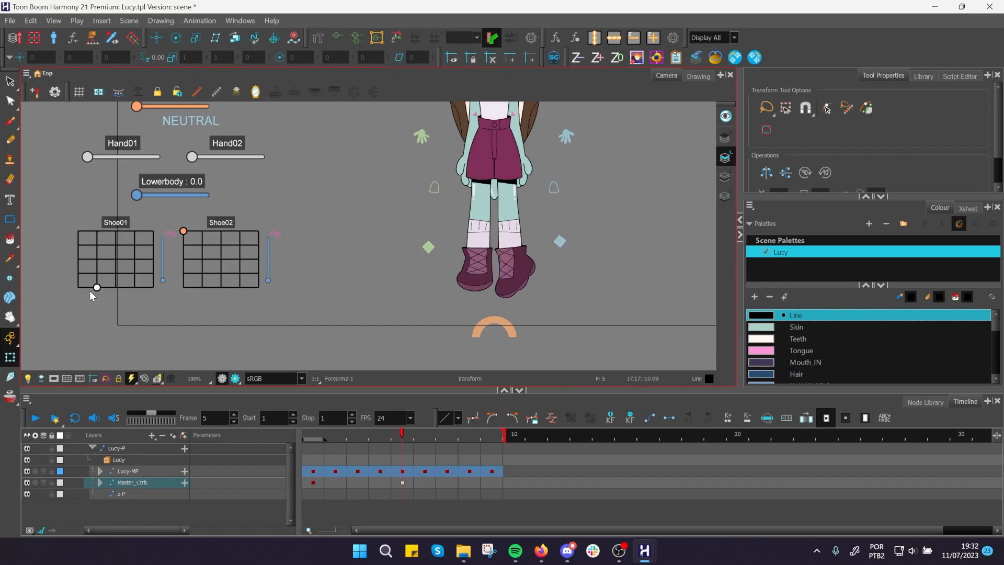
drag(162, 281, 174, 208)
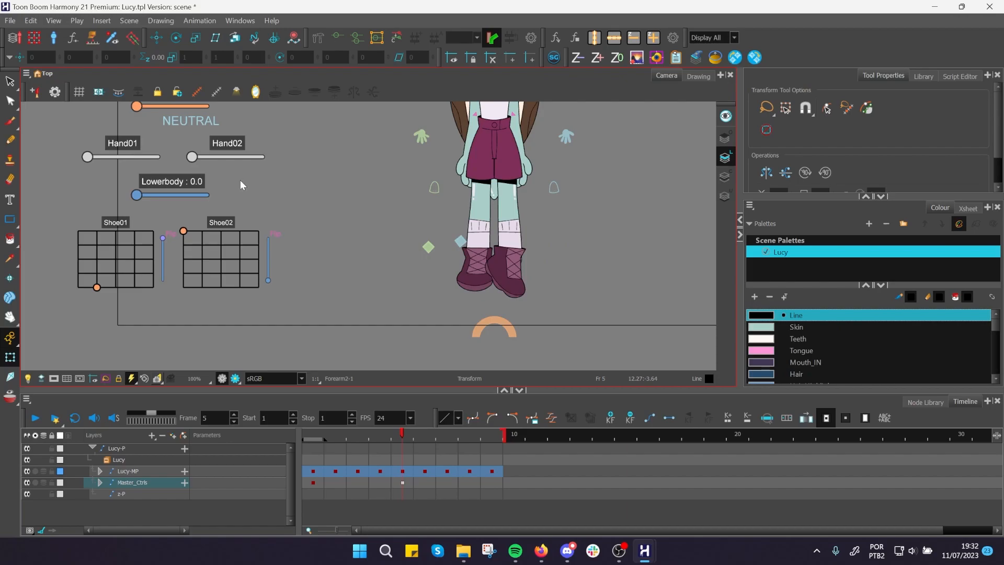
click(142, 309)
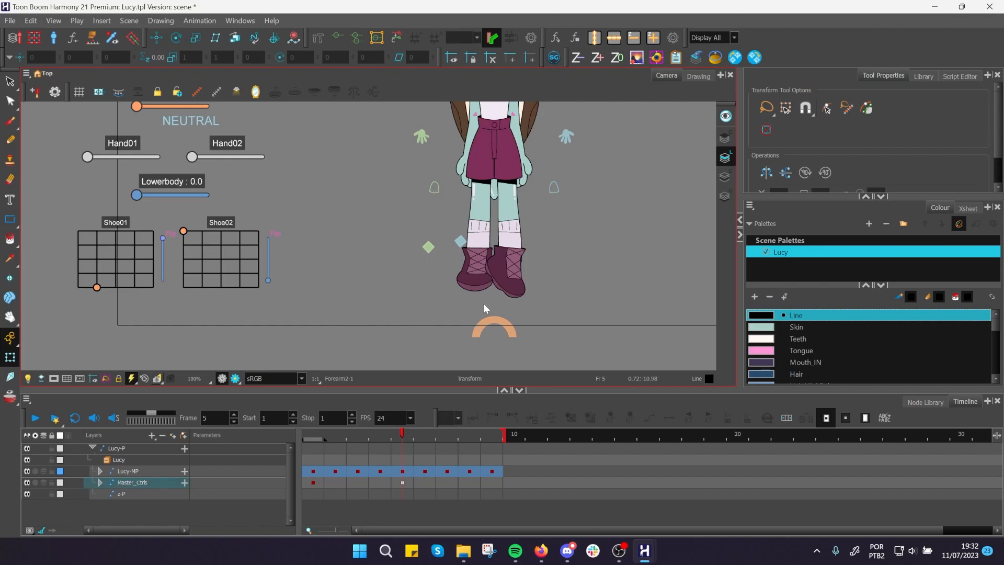
key(Delete)
Toggle the mc_Shell checkbox that controls the character's shell.
scroll(578, 270, down, 3)
scroll(576, 205, up, 3)
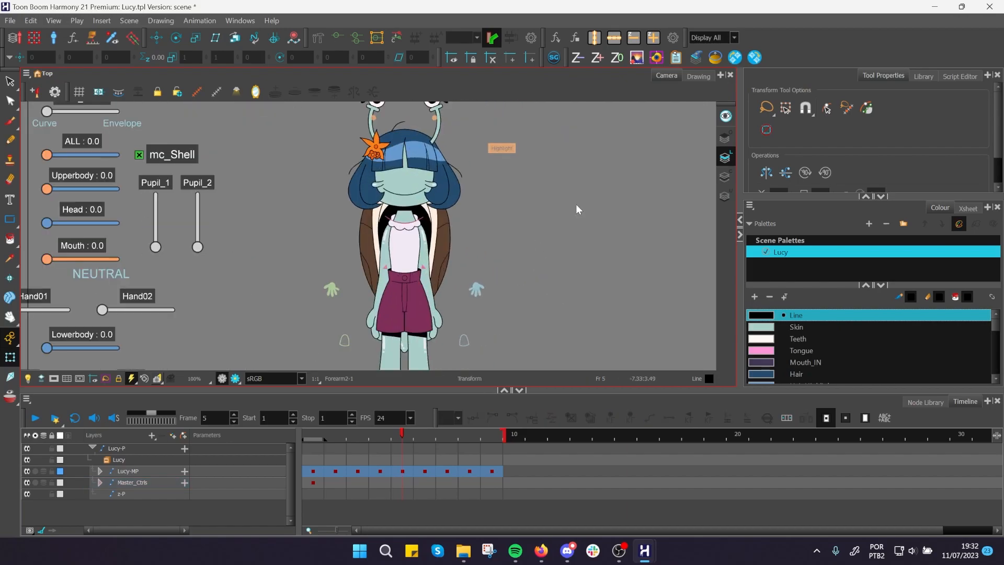
scroll(576, 205, down, 3)
scroll(281, 168, up, 3)
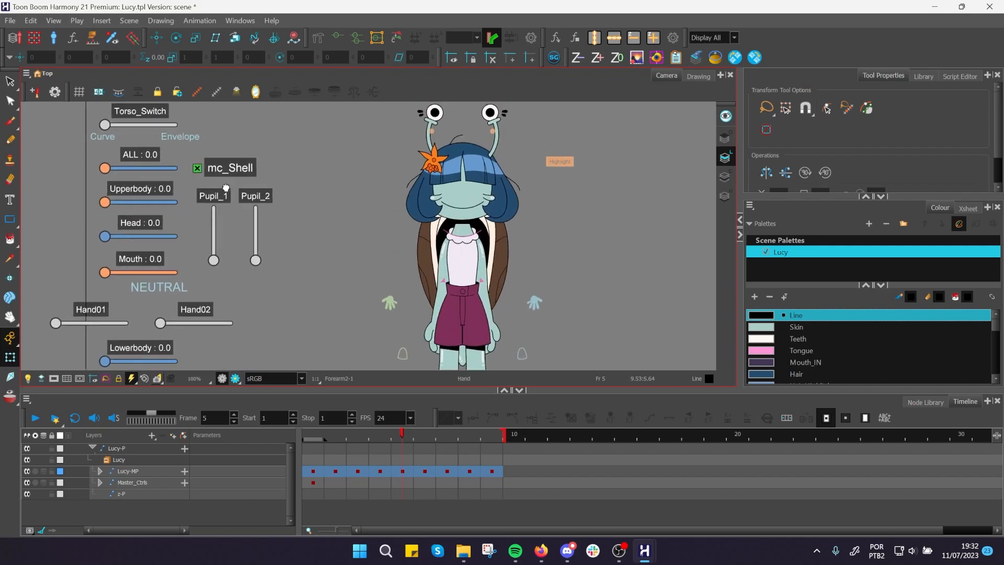
scroll(157, 212, up, 1)
scroll(151, 209, down, 1)
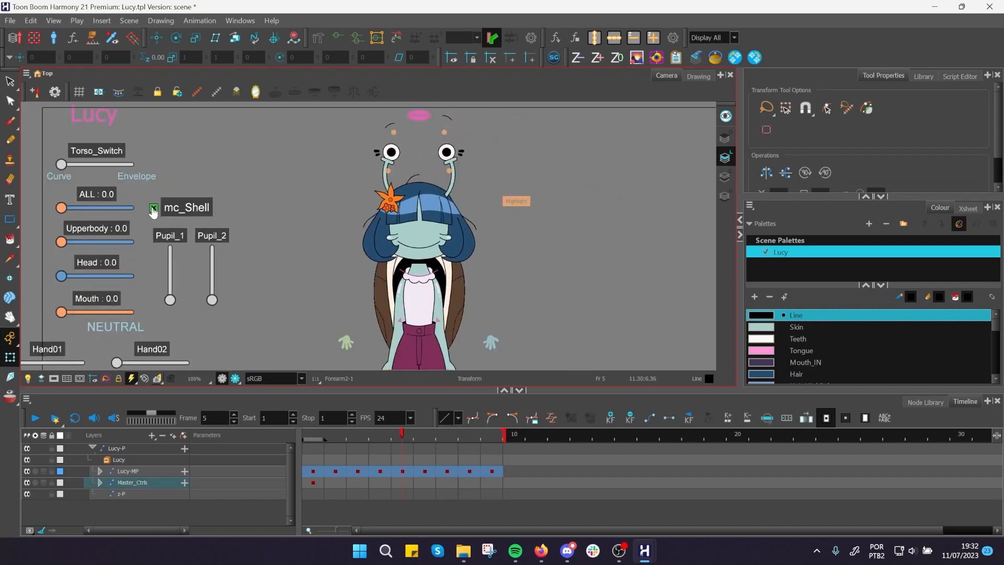
click(152, 209)
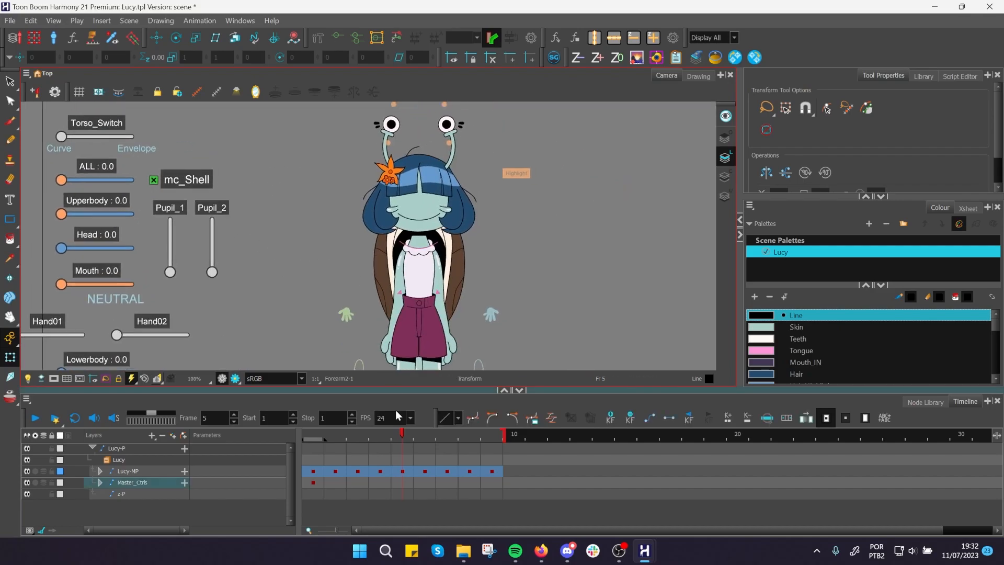
Go to frame 4 and move the Pupil_1 slider to its upper end.
click(377, 438)
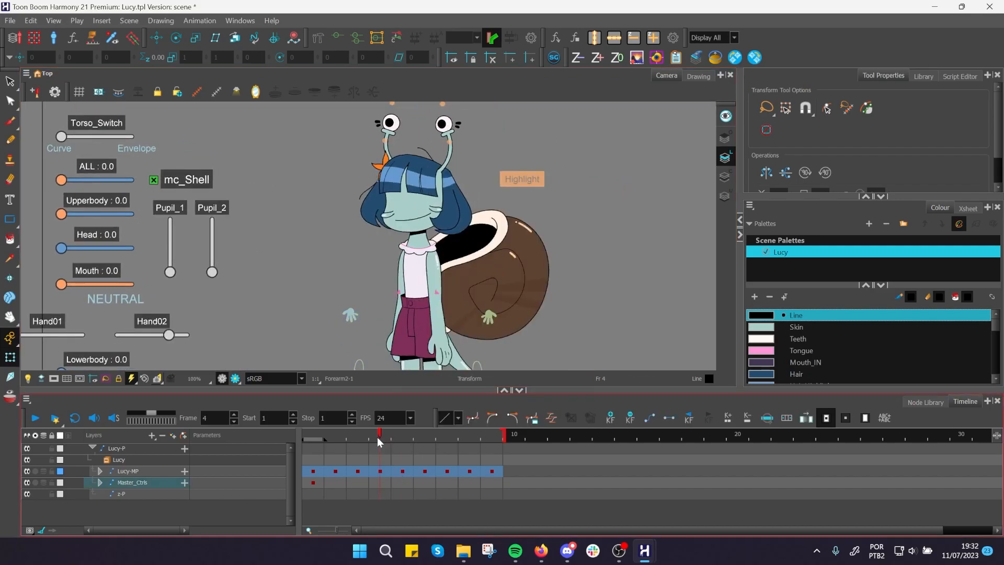
click(250, 192)
drag(280, 188, 298, 199)
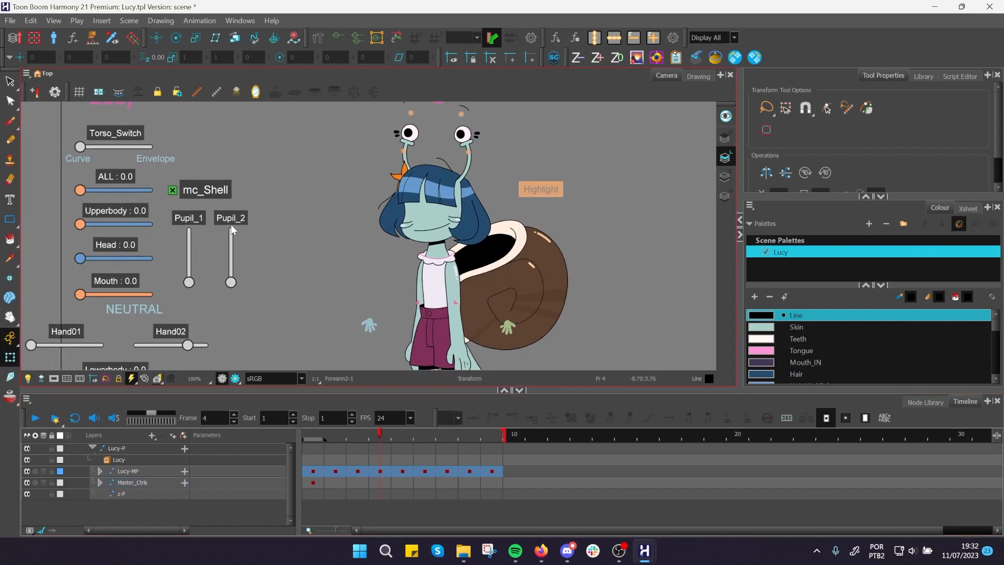
mouse_move(189, 281)
mouse_down()
mouse_move(198, 247)
mouse_move(190, 285)
mouse_move(191, 272)
mouse_up()
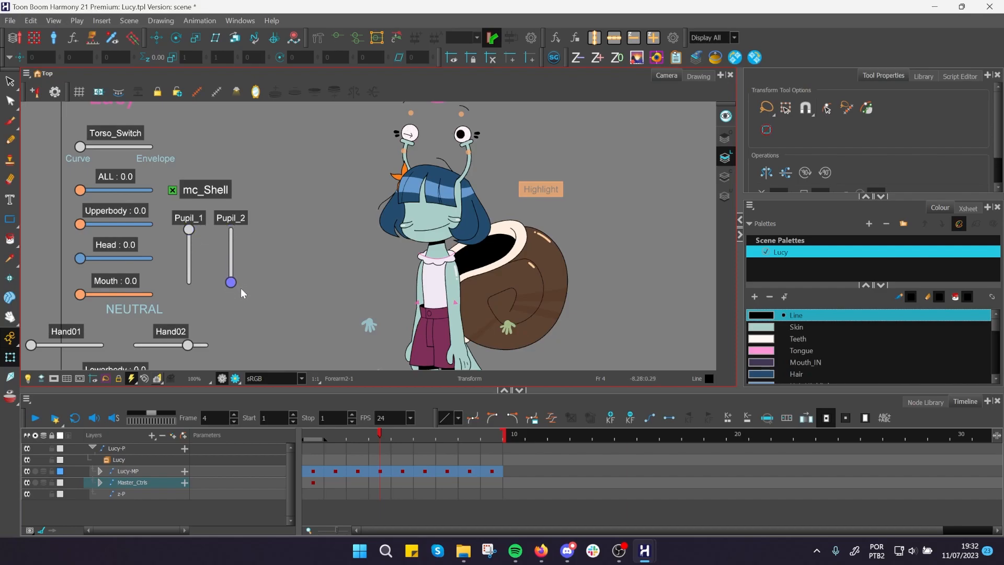
Return the Pupil_1 slider to its lower end and go to frame 5.
drag(190, 235, 190, 304)
click(409, 436)
drag(573, 221, 526, 278)
scroll(363, 177, up, 3)
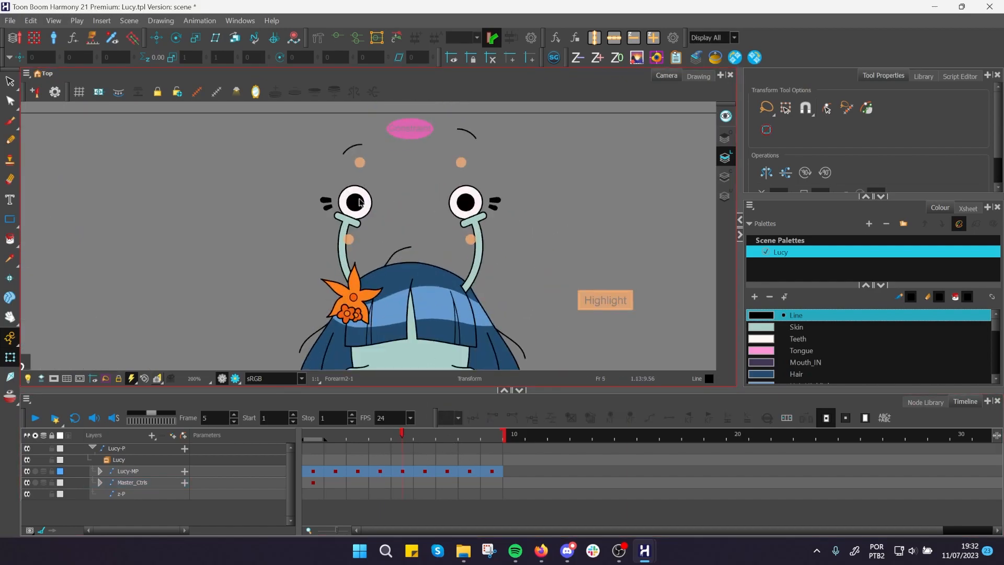
Try lowering the upper eyelid over half of the eye on the flower side with the orange tab above it.
click(359, 202)
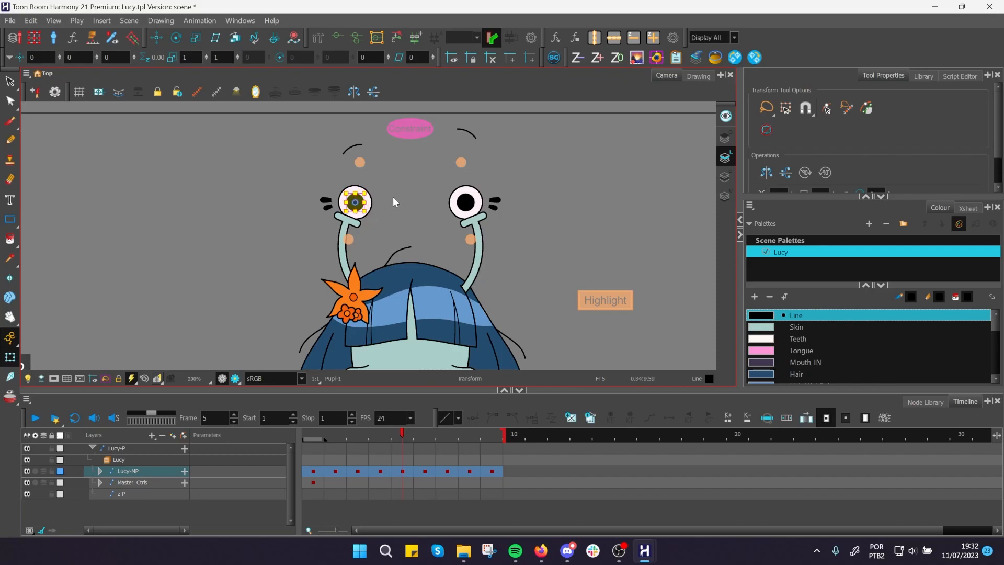
click(393, 196)
key(space)
scroll(366, 178, up, 3)
click(368, 138)
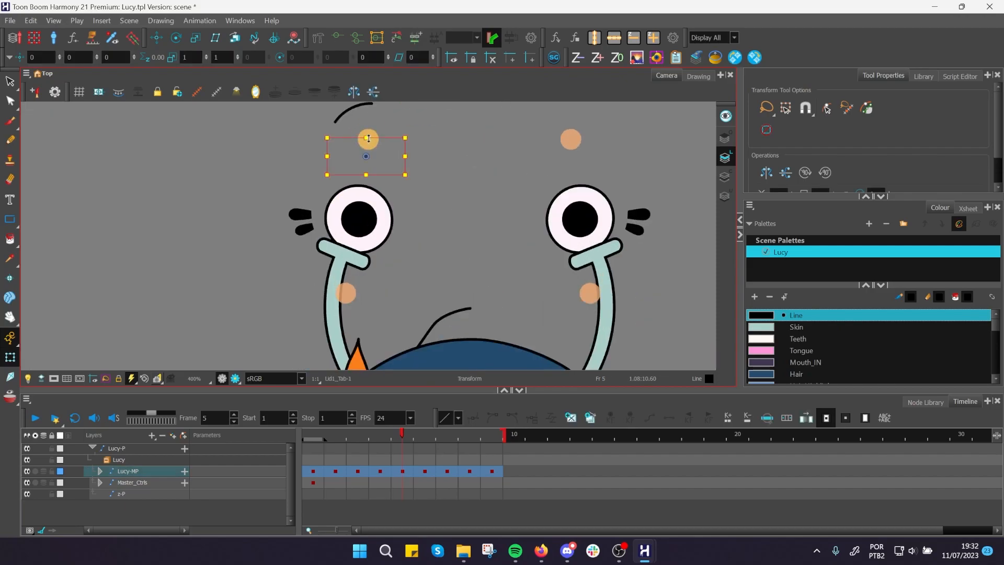
drag(371, 149, 360, 184)
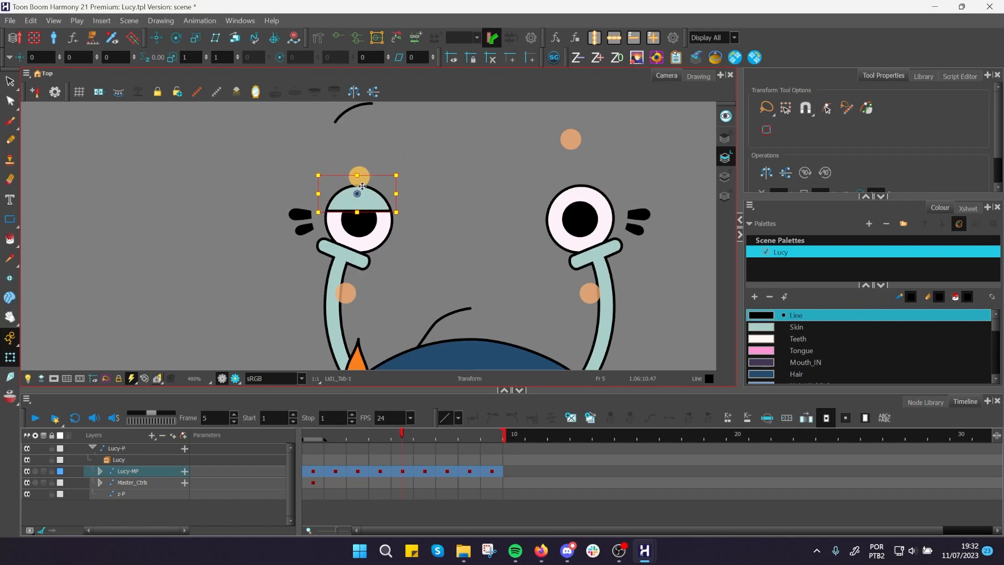
scroll(441, 216, down, 1)
scroll(441, 215, up, 1)
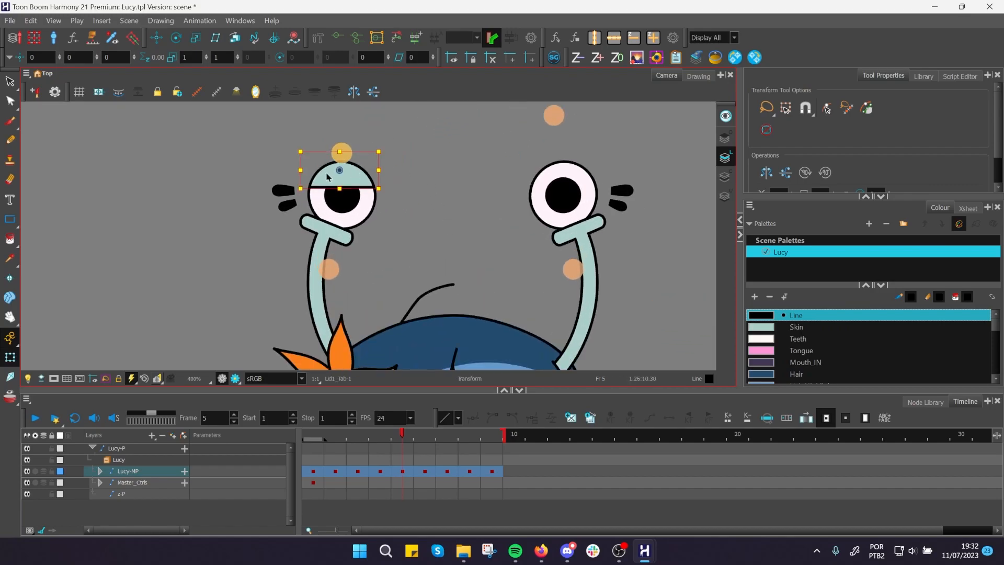
Show the upper eyelid's deformation controls, try adjusting the lid, and undo the eyelid changes.
click(338, 39)
drag(349, 187, 332, 172)
key(ctrl+z)
key(ctrl+z)
key(ctrl+z)
key(ctrl+z)
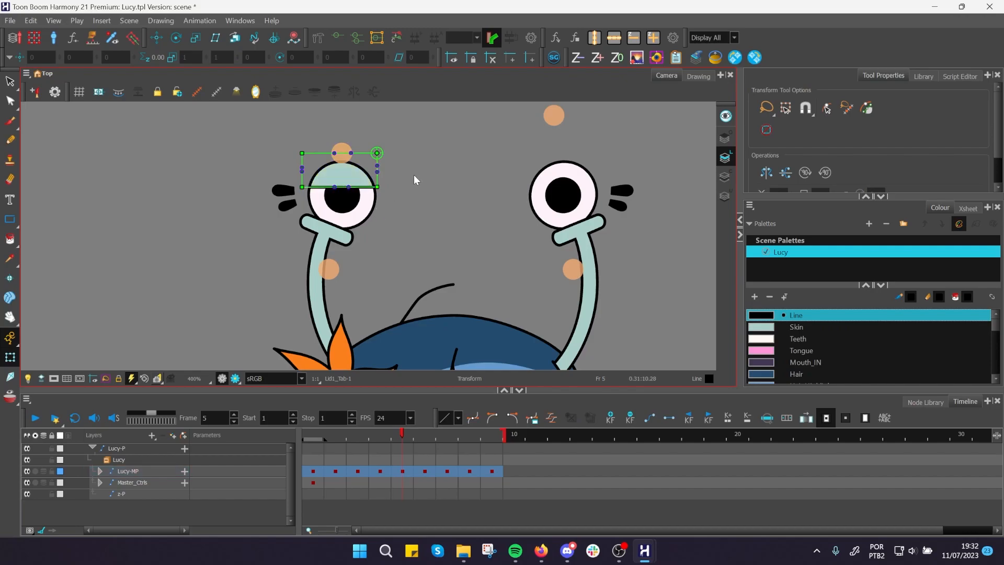
Try raising the lower eyelid on the flower side with the orange tab below the eye, and undo the move.
click(335, 267)
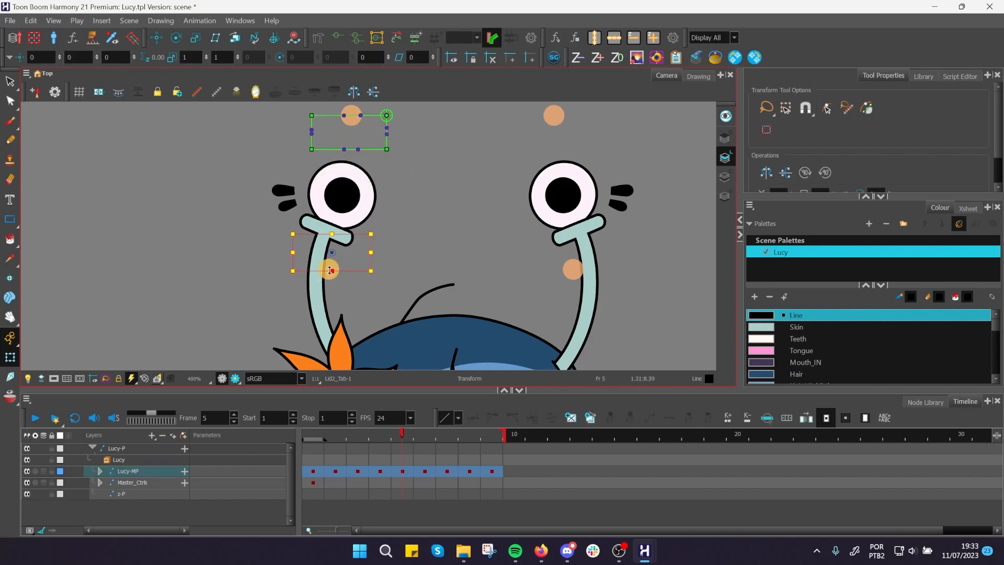
drag(327, 264, 340, 229)
key(ctrl+z)
click(426, 196)
scroll(426, 196, down, 1)
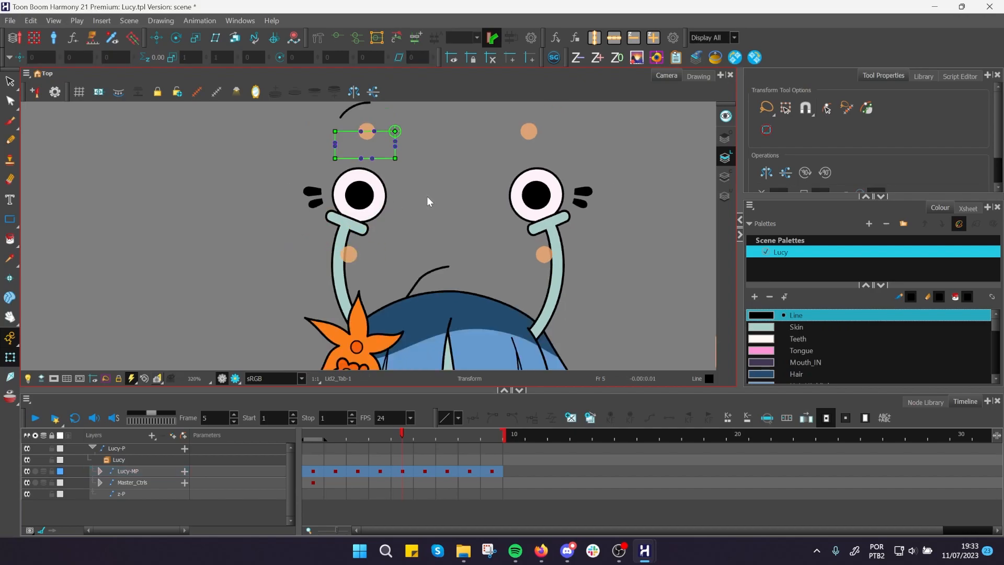
scroll(427, 196, down, 5)
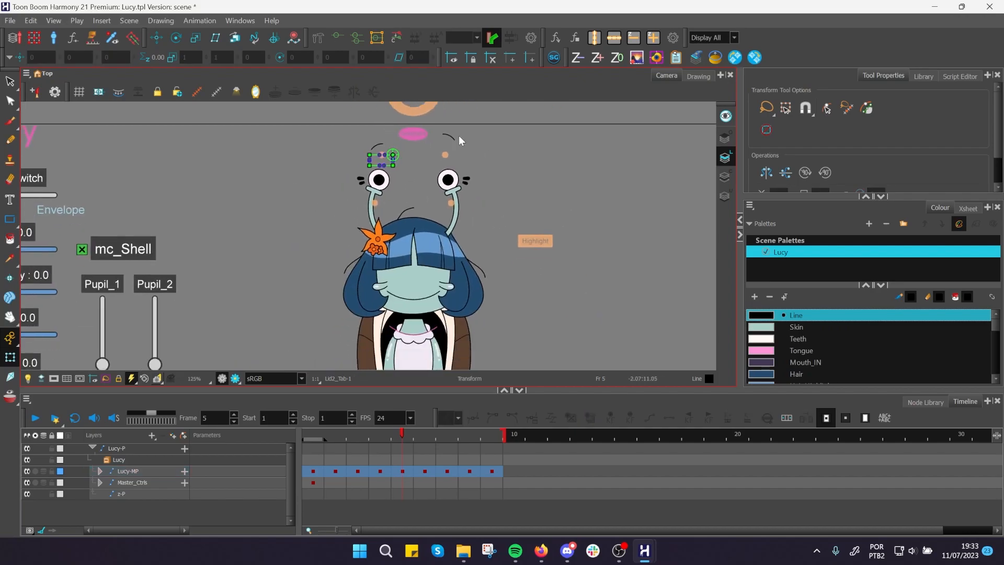
Try the pink constraint tab between the eyebrows on the character's head.
click(459, 141)
scroll(398, 183, down, 1)
click(398, 183)
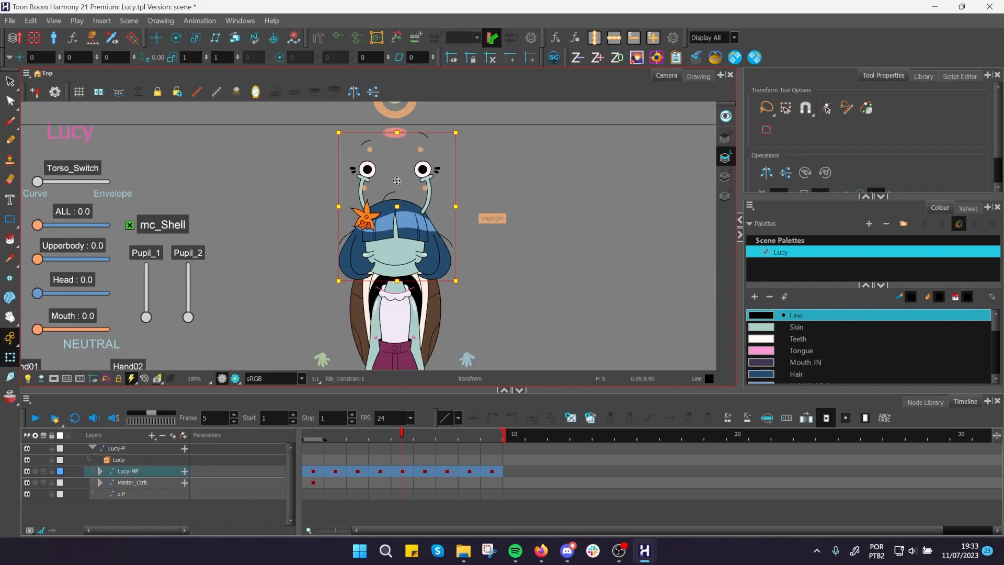
mouse_move(397, 205)
mouse_down()
mouse_move(382, 209)
mouse_move(384, 195)
mouse_move(374, 209)
mouse_move(404, 204)
mouse_move(390, 227)
mouse_move(400, 206)
mouse_up()
scroll(508, 171, down, 1)
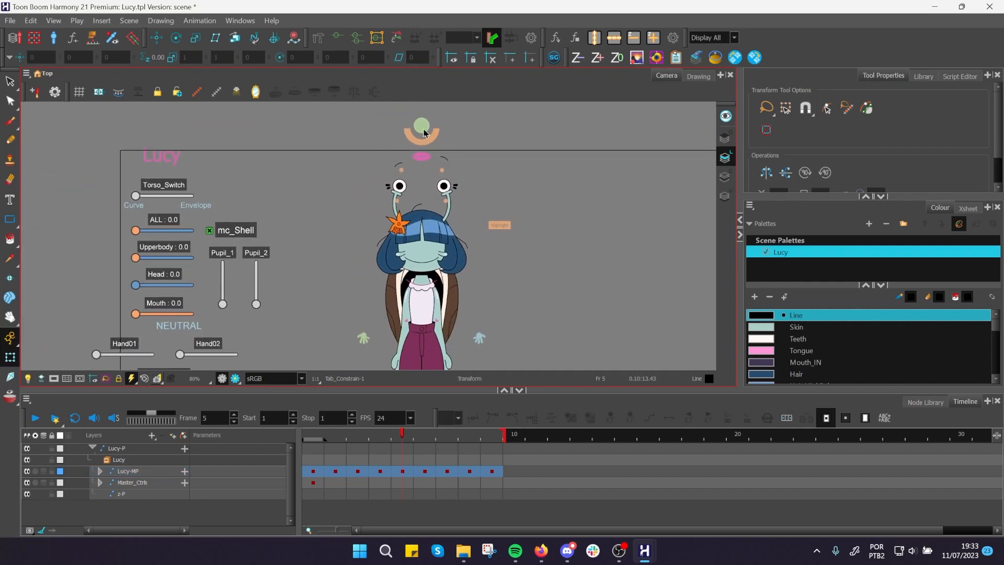
Try moving the head with the green round tab above the character, and undo the move.
click(424, 127)
mouse_move(424, 128)
mouse_down()
mouse_move(406, 118)
mouse_move(411, 126)
mouse_up()
key(ctrl+z)
click(473, 141)
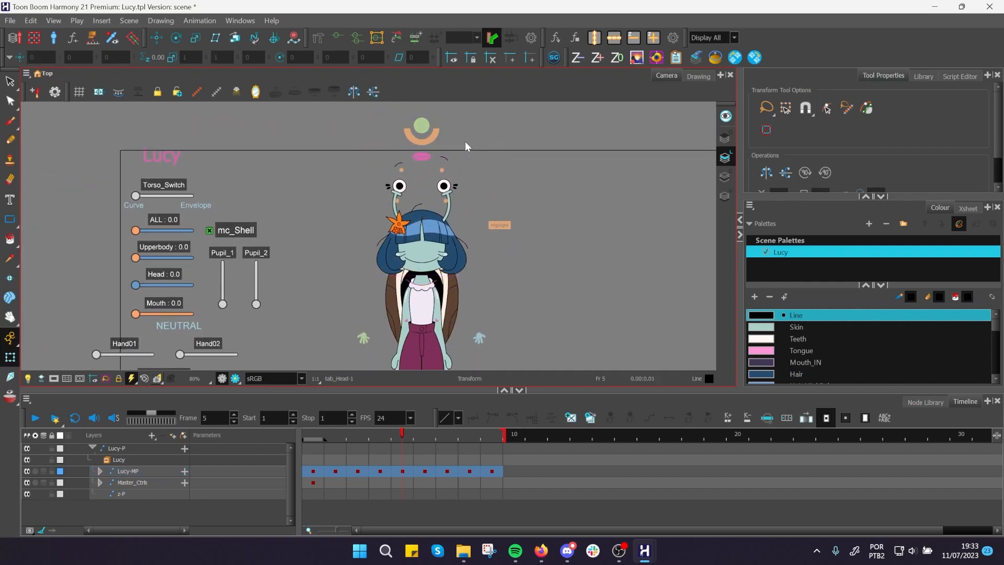
Try moving the upper body with the orange arc tab above the head, and undo the move.
scroll(434, 146, up, 1)
click(436, 134)
scroll(434, 138, down, 2)
drag(434, 137, 438, 127)
key(ctrl+z)
scroll(492, 219, up, 3)
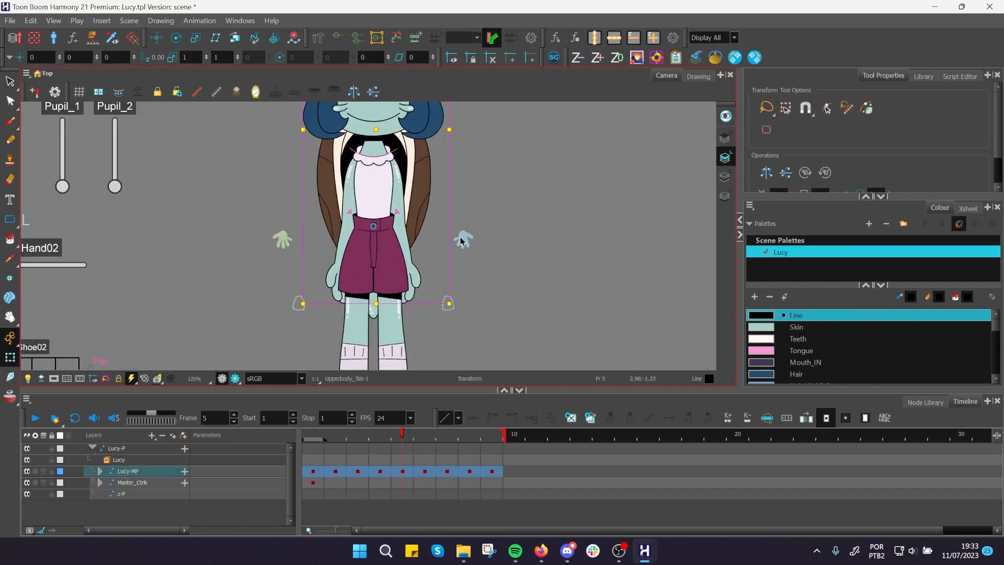
Try moving the hand with the blue hand-shaped tab beside the hips, and undo the move.
click(462, 241)
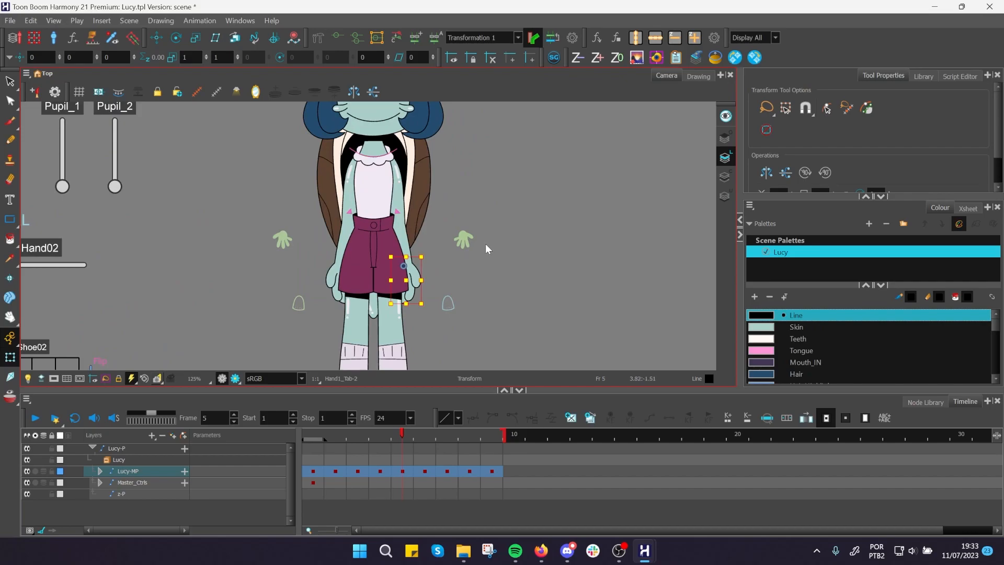
drag(460, 240, 492, 241)
key(ctrl+z)
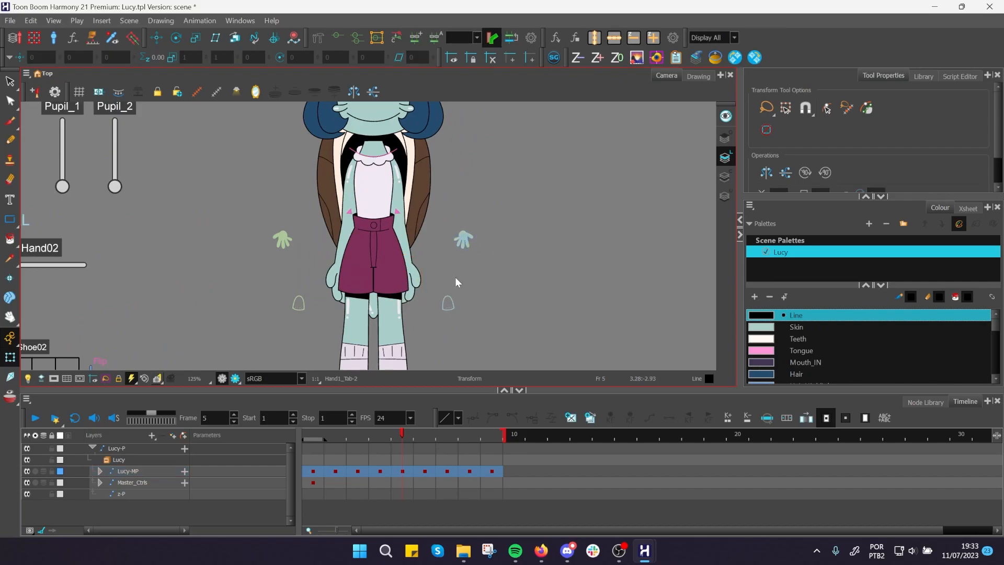
Select the separate hand drawings beside the shorts on the blue tab's side to inspect how the hand is layered.
scroll(421, 283, up, 2)
click(413, 275)
key(space)
drag(447, 291, 470, 243)
click(445, 256)
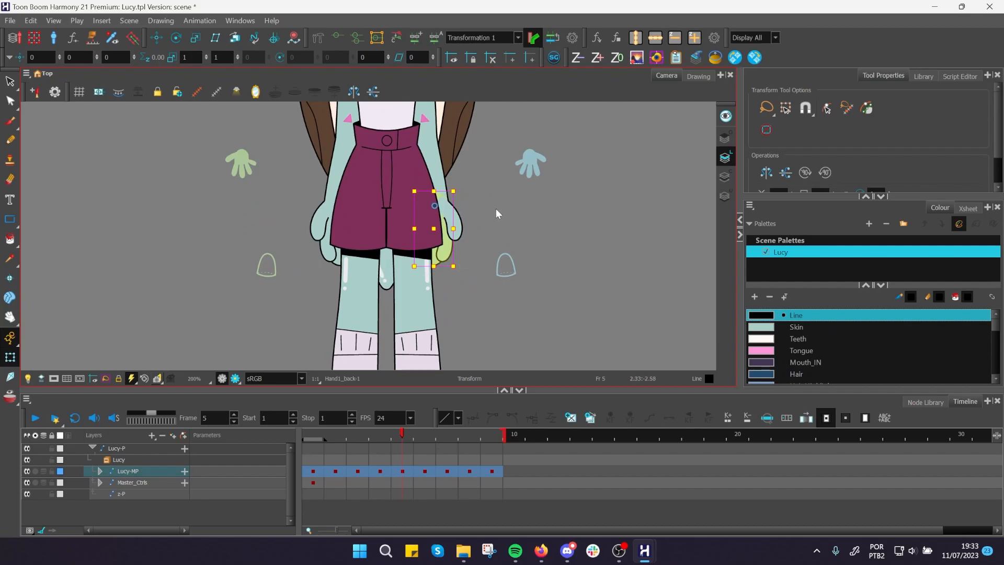
click(436, 238)
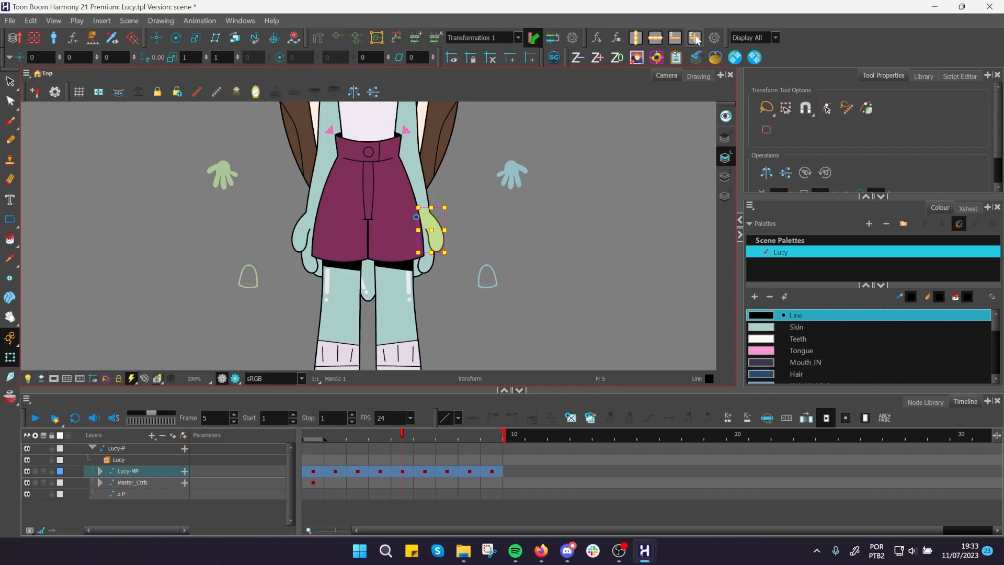
click(675, 42)
click(531, 217)
click(438, 236)
click(521, 217)
scroll(497, 180, down, 2)
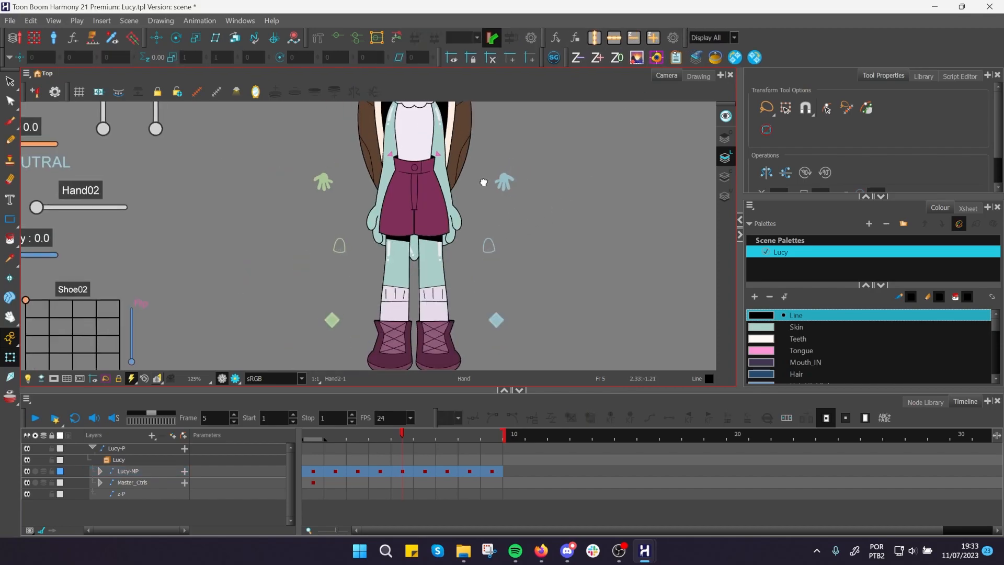
Show the deformation controls for the hand on the blue tab's side, undo the change, and hide the controls.
drag(460, 211, 443, 277)
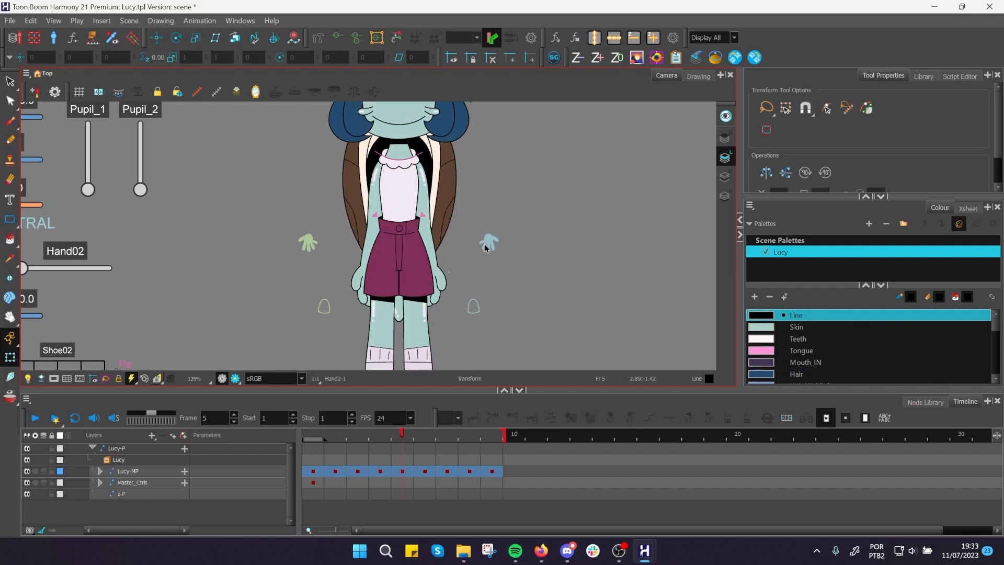
click(433, 285)
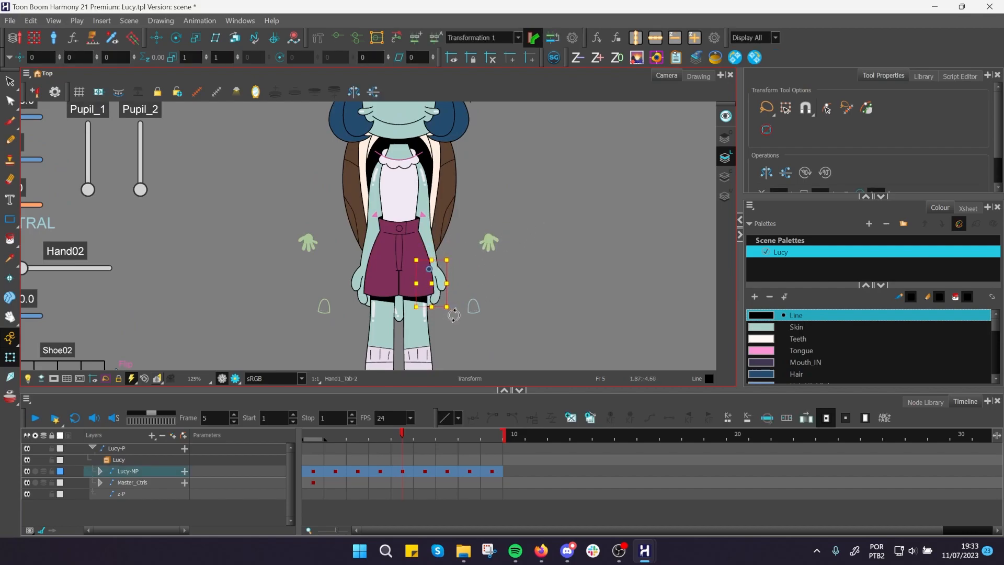
click(337, 38)
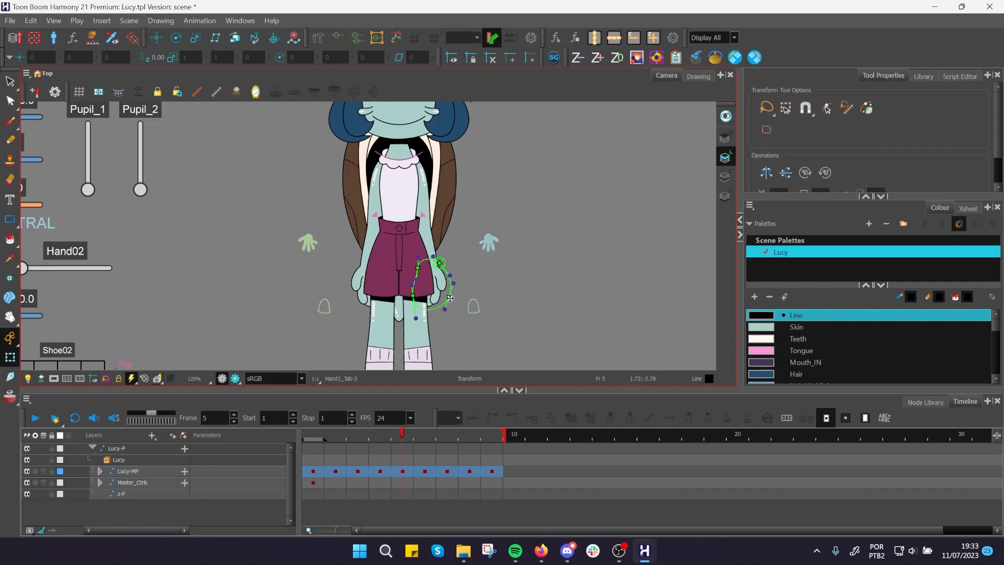
key(ctrl+z)
click(522, 266)
click(341, 44)
click(433, 287)
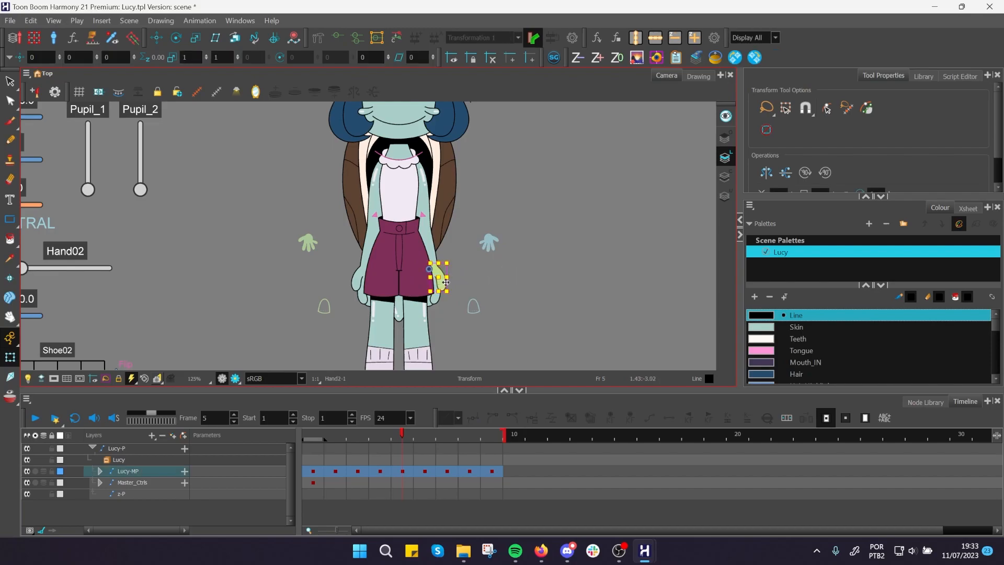
Show the deformation controls of the hair highlight through its Highlight tab.
click(655, 157)
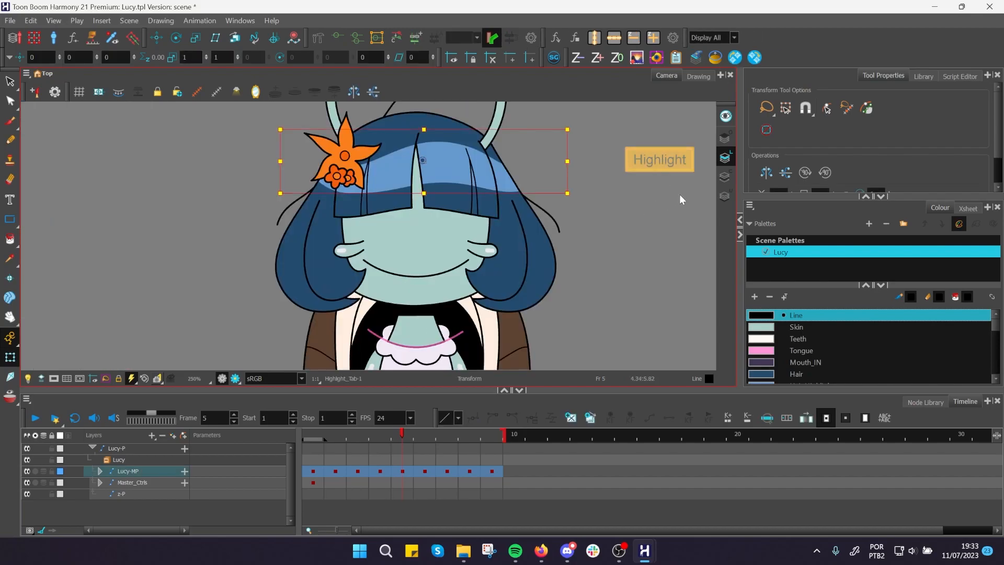
click(358, 39)
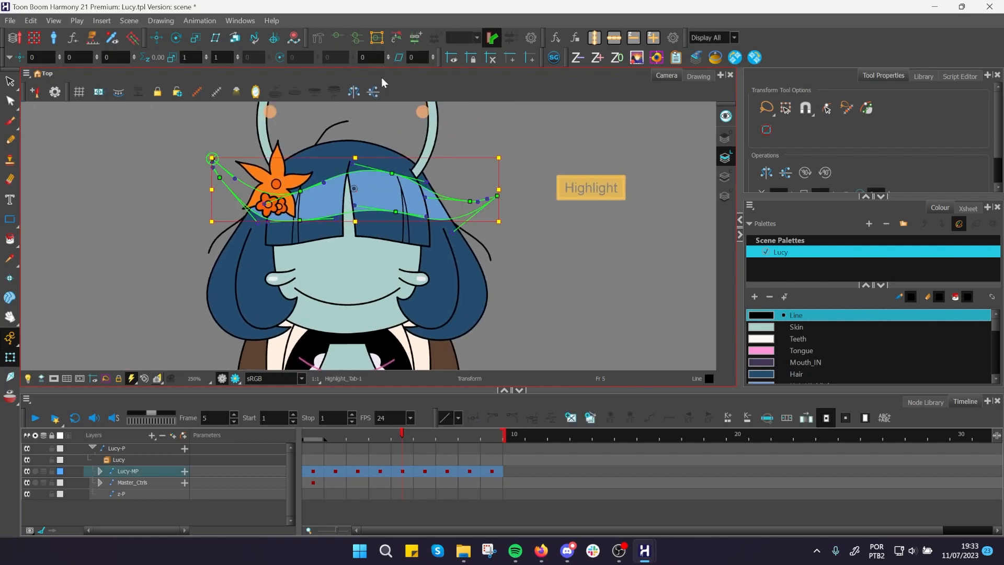
click(515, 238)
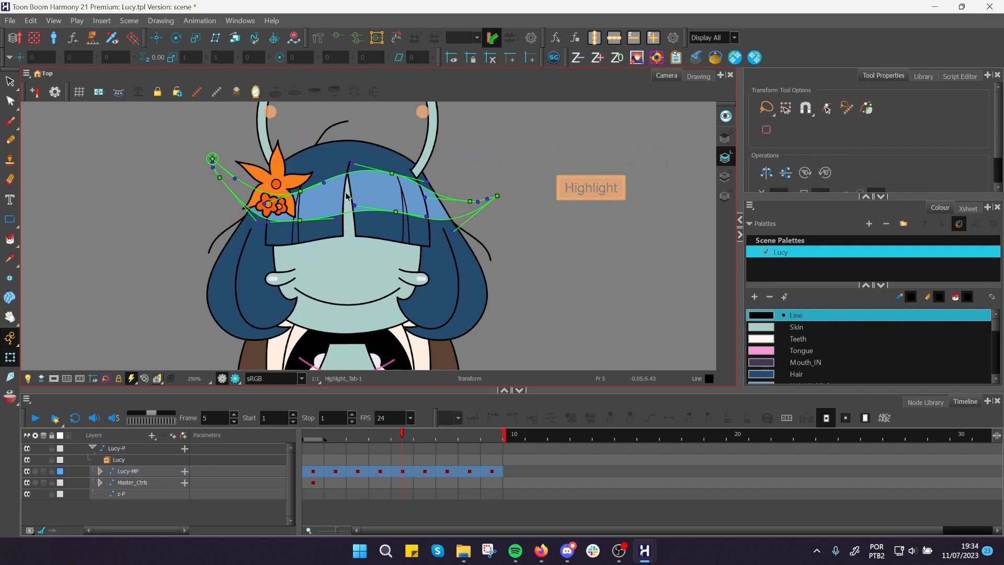
Try shifting the light blue highlight band across the hair.
click(389, 192)
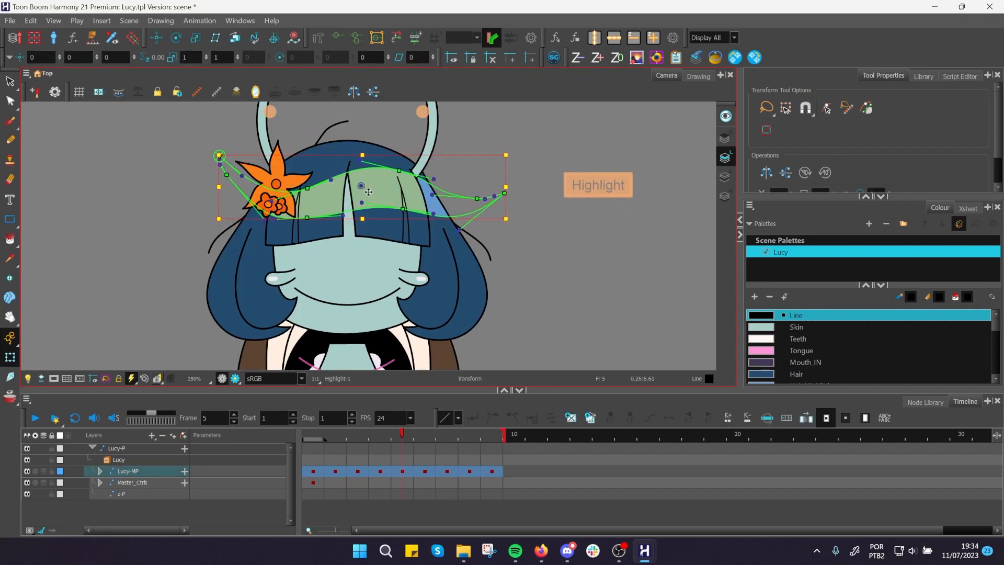
click(586, 147)
scroll(571, 196, down, 2)
click(588, 189)
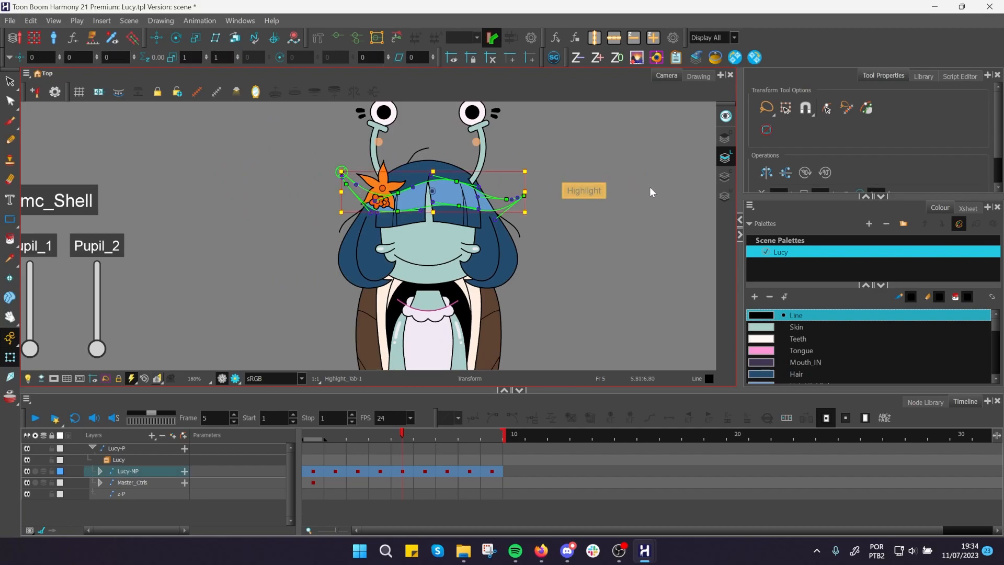
click(646, 186)
scroll(547, 198, up, 2)
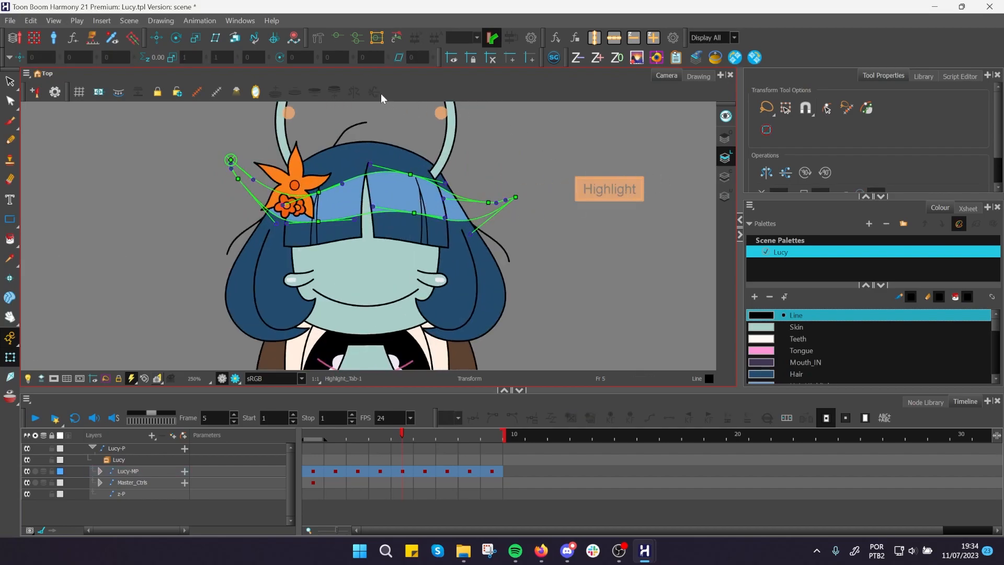
Try reshaping the hair highlight with its deformation points, and undo the changes.
click(633, 186)
click(337, 39)
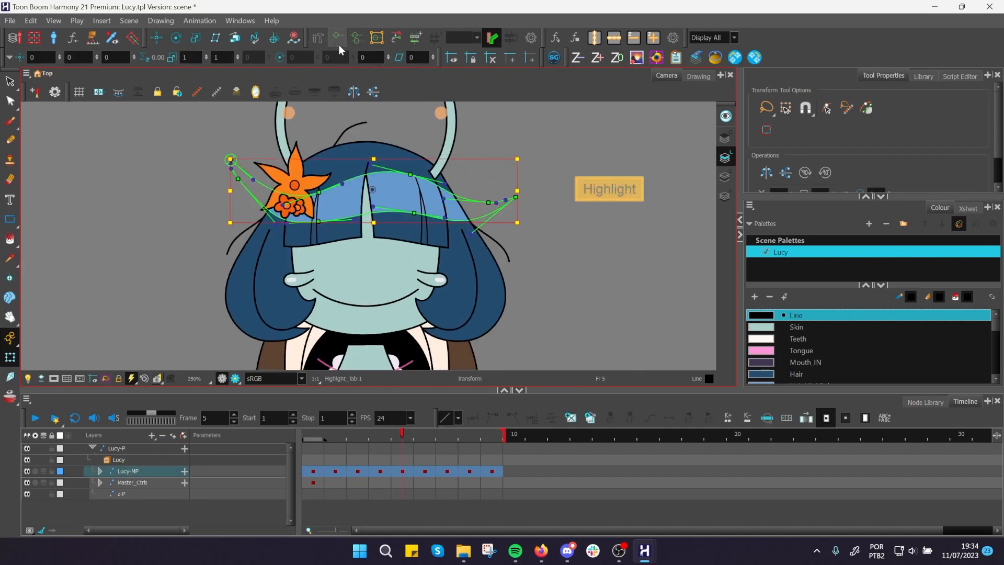
scroll(405, 164, up, 3)
click(512, 218)
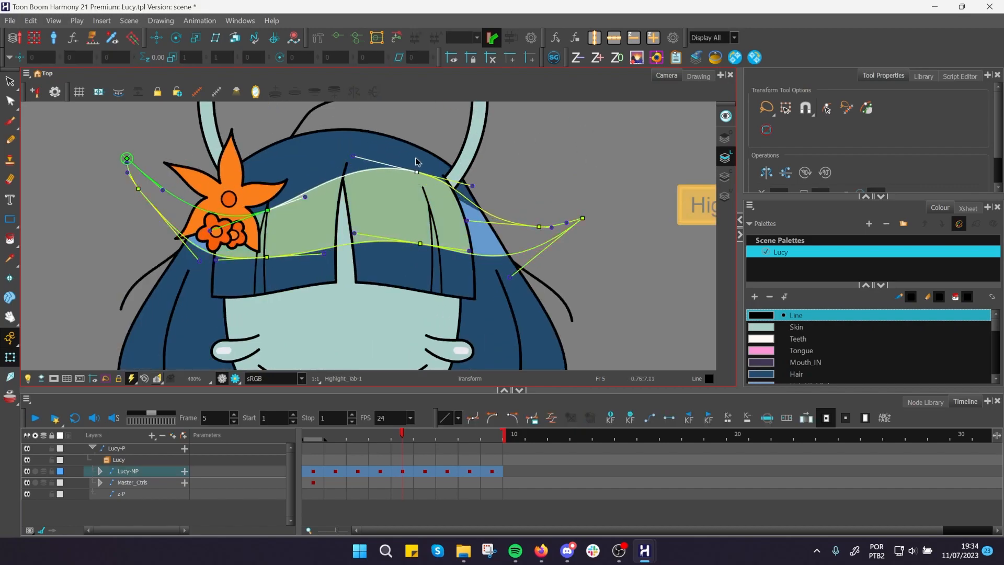
scroll(541, 199, down, 2)
drag(577, 173, 591, 195)
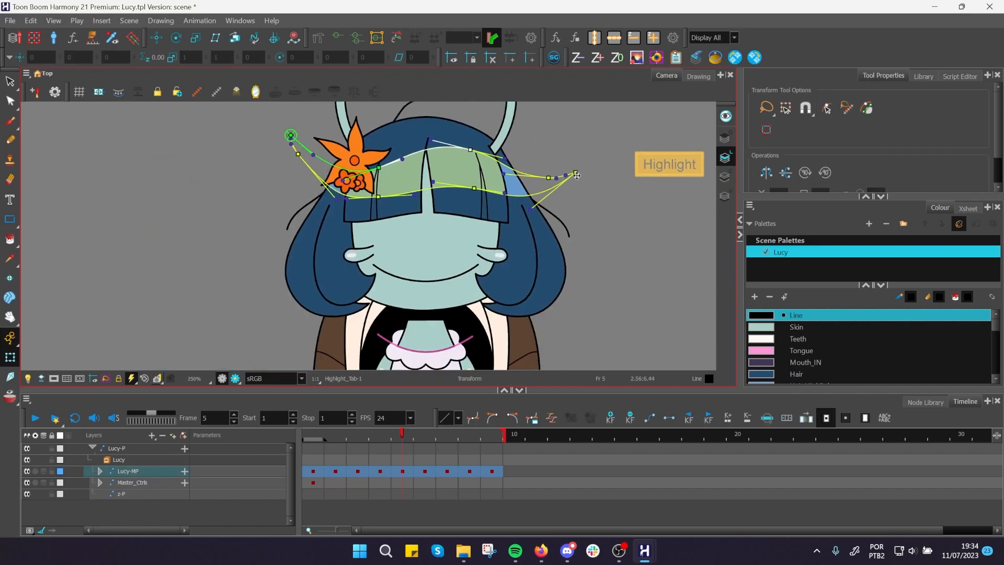
key(ctrl+z)
key(ctrl+z)
Select the pink mask curve across the neckline and switch the camera view to render preview.
click(449, 435)
drag(615, 298, 611, 265)
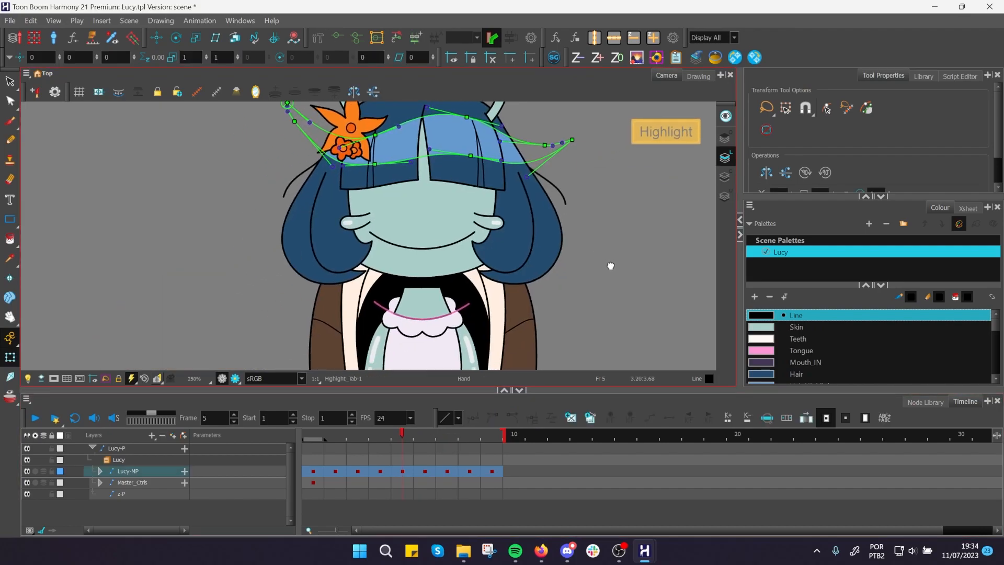
scroll(481, 230, up, 3)
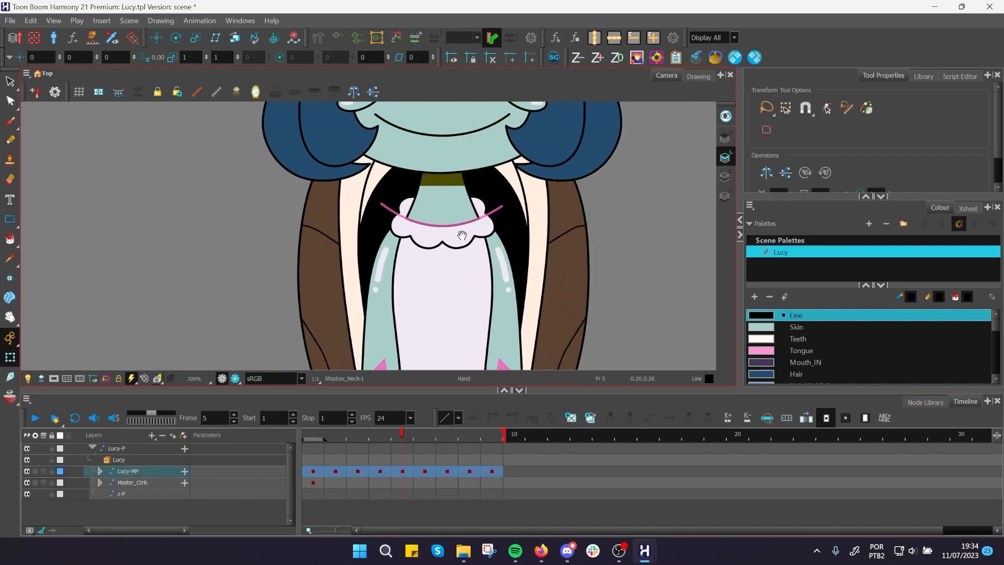
click(493, 216)
scroll(489, 183, up, 2)
click(375, 138)
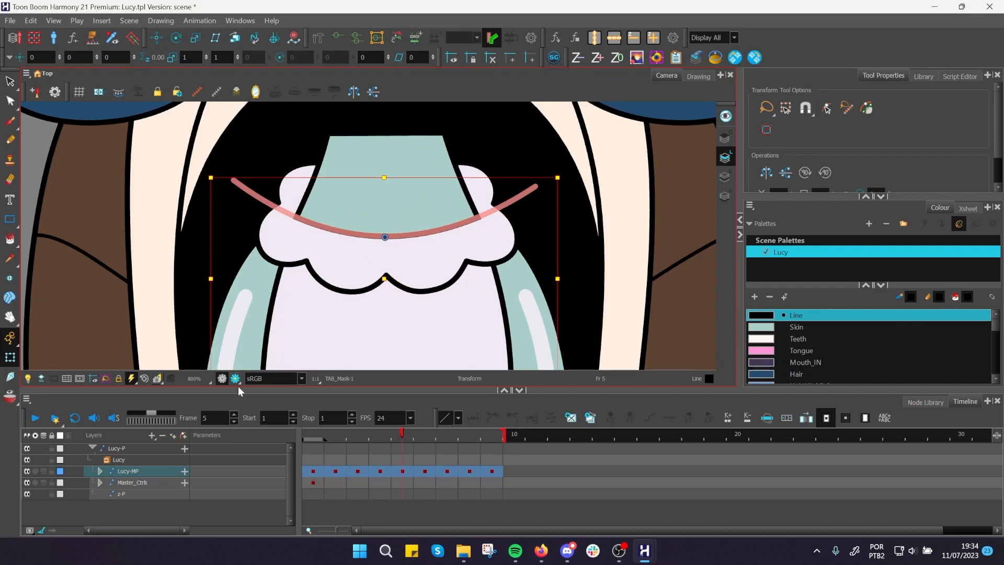
click(234, 382)
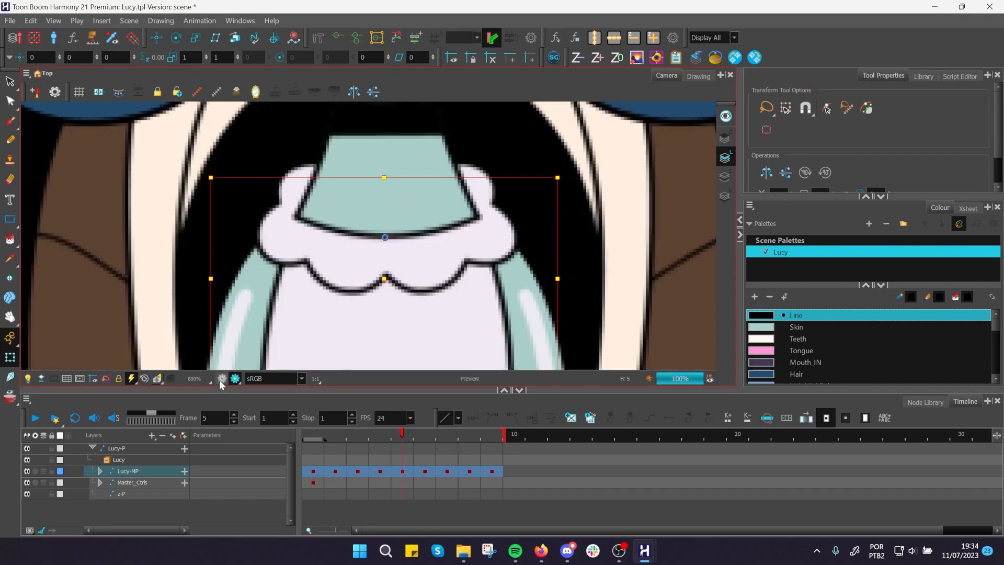
Show the deformation controls of the neckline mask and try adjusting its curve, undoing the adjustment.
click(221, 379)
click(337, 36)
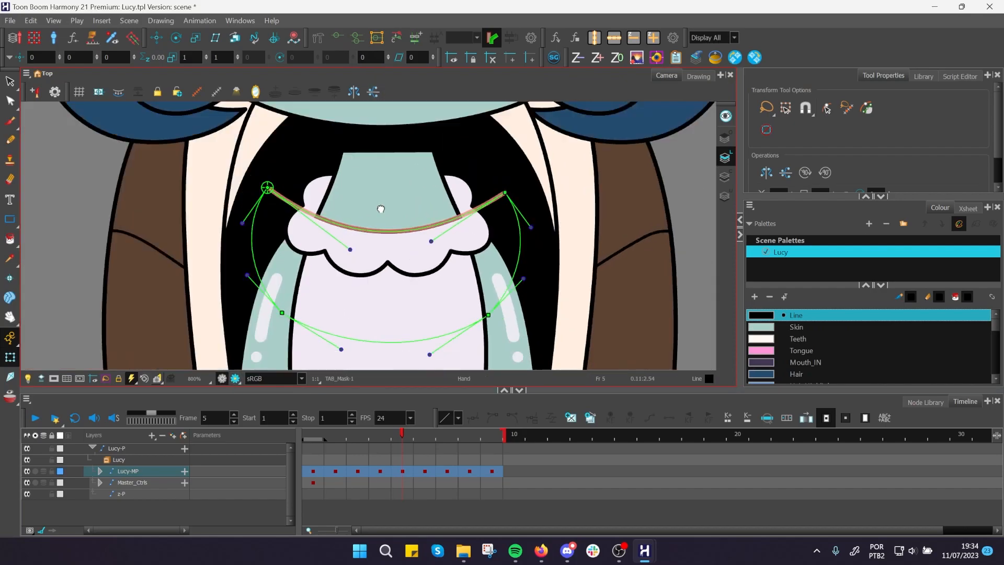
drag(443, 172, 417, 206)
key(ctrl+z)
Select the whole shorts waistband through the pink triangular tab beside the waist.
scroll(399, 243, down, 3)
drag(452, 282, 542, 212)
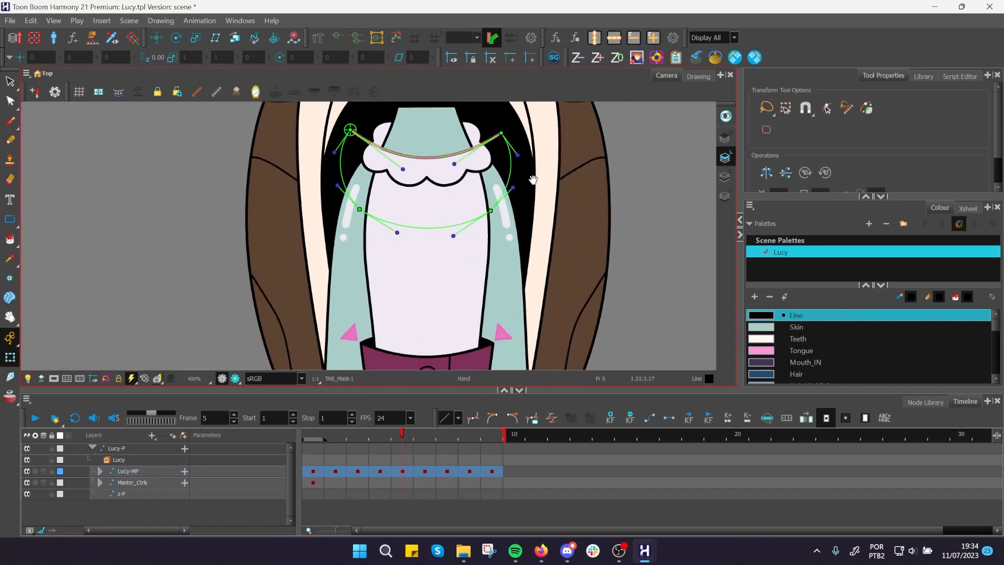
scroll(541, 211, down, 2)
mouse_move(446, 263)
mouse_down()
mouse_move(491, 304)
mouse_move(428, 215)
mouse_up()
scroll(437, 221, up, 3)
click(473, 169)
click(477, 172)
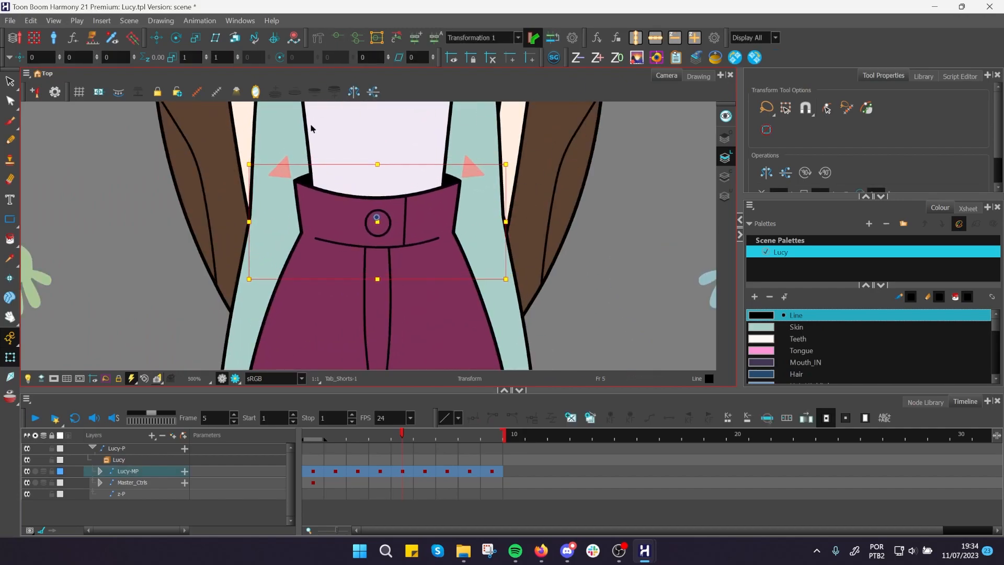
Show the deformation controls of the waistband's inner line details and of the waistband itself.
scroll(298, 236, up, 1)
click(300, 235)
click(318, 39)
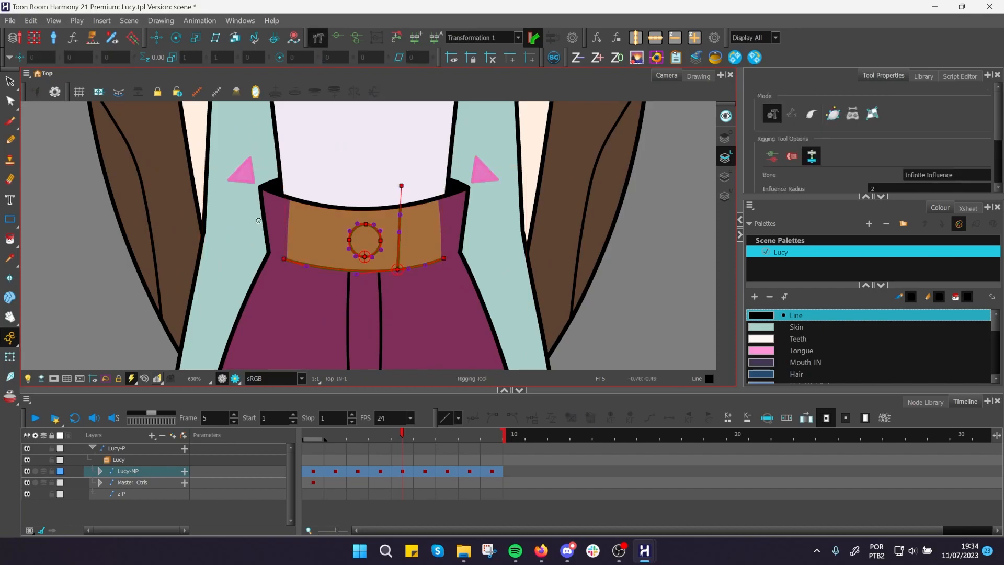
click(10, 357)
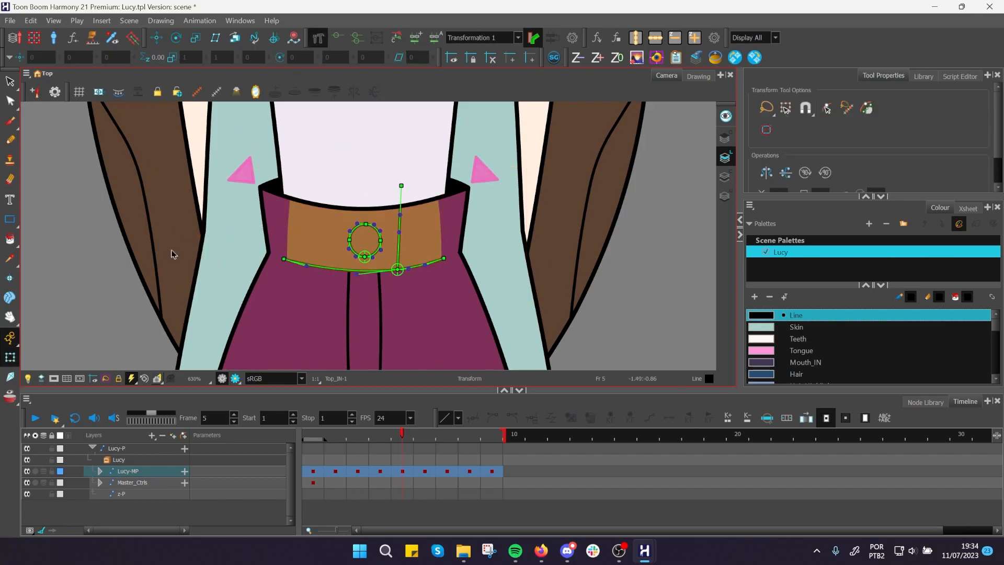
click(273, 209)
click(334, 44)
click(95, 282)
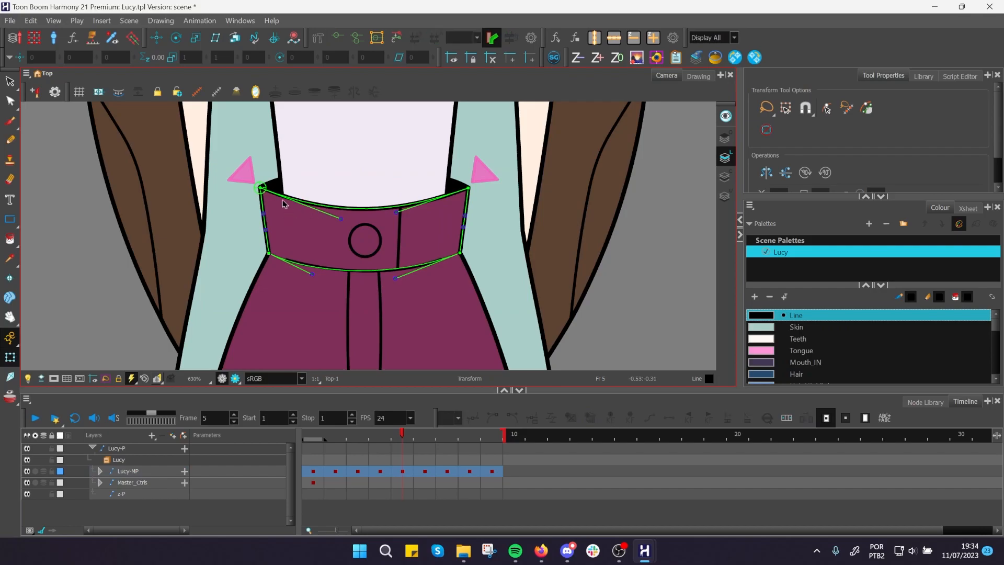
Show the deformation controls of the waistband's back opening through the pink triangular tab.
click(261, 189)
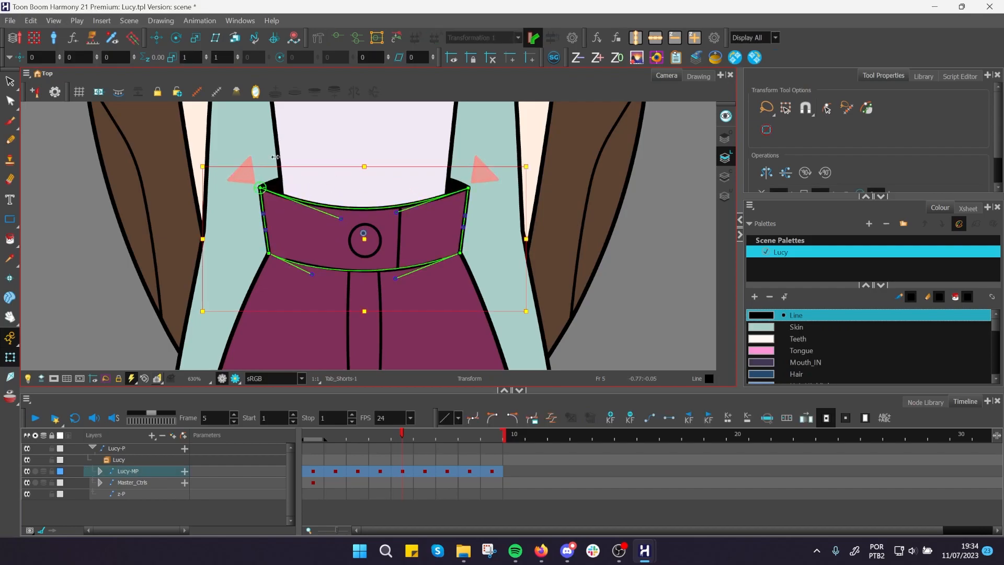
click(344, 44)
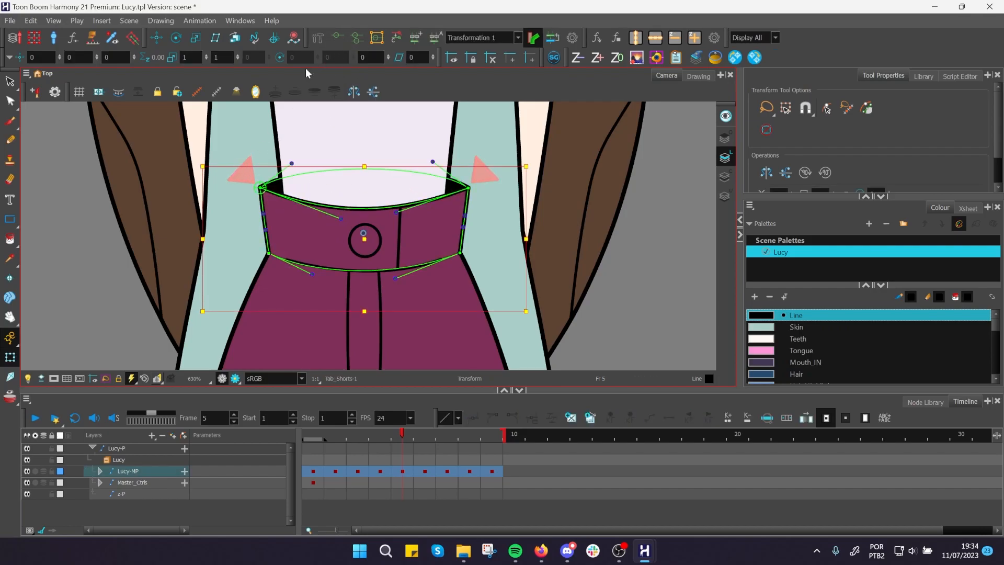
click(79, 266)
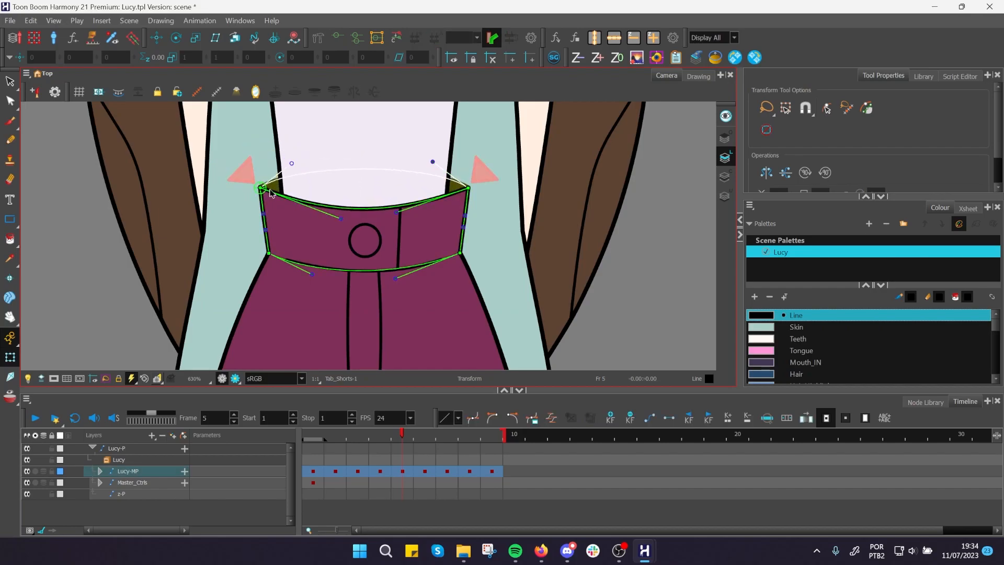
Try reshaping the waistband by its upper corner and top-edge curve handle, and undo the changes.
drag(261, 188, 246, 157)
drag(316, 192, 333, 153)
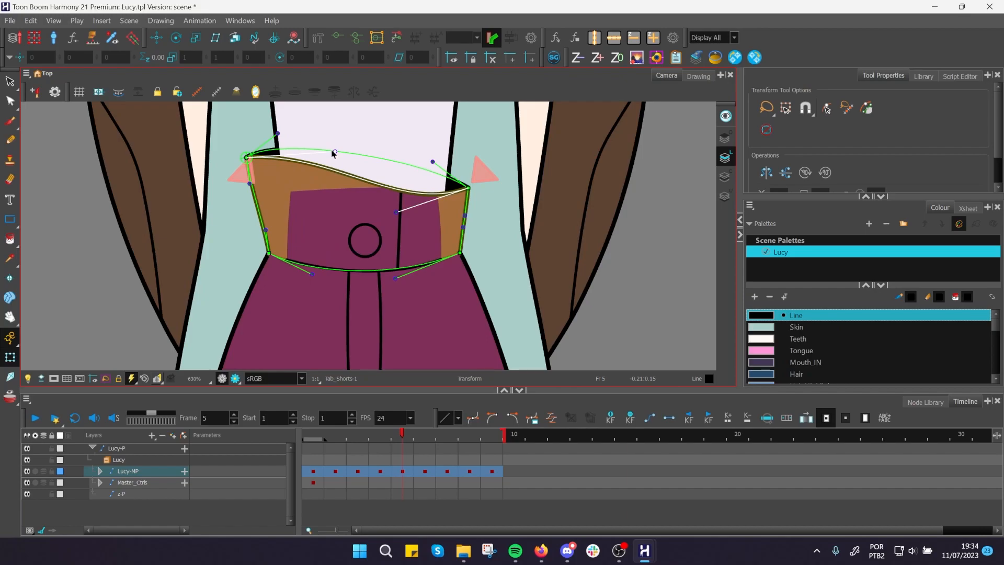
key(ctrl+z)
key(ctrl+z)
key(ctrl+z)
key(ctrl+z)
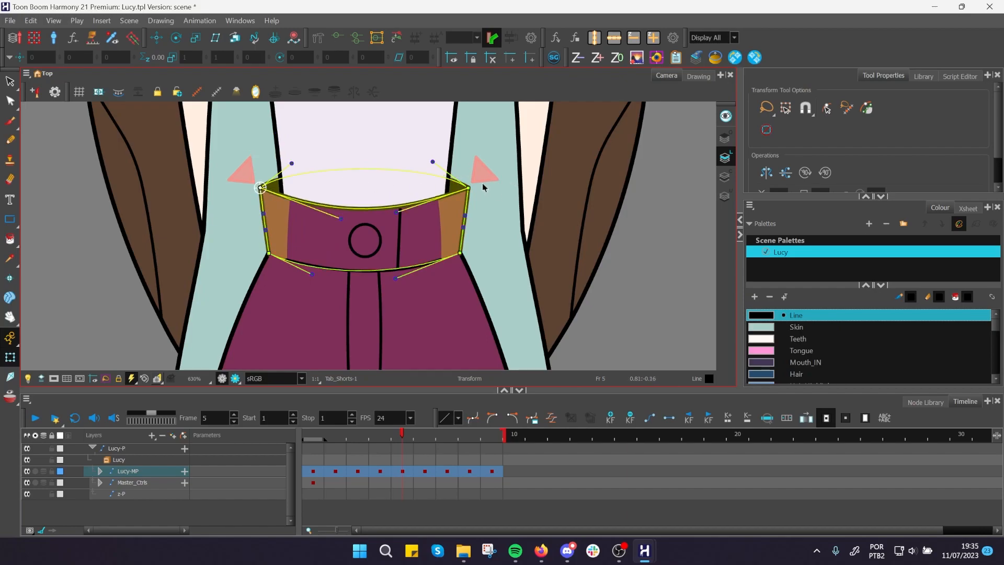
Show the deformation controls of the vertical fly detail on the front of the shorts.
scroll(562, 214, down, 2)
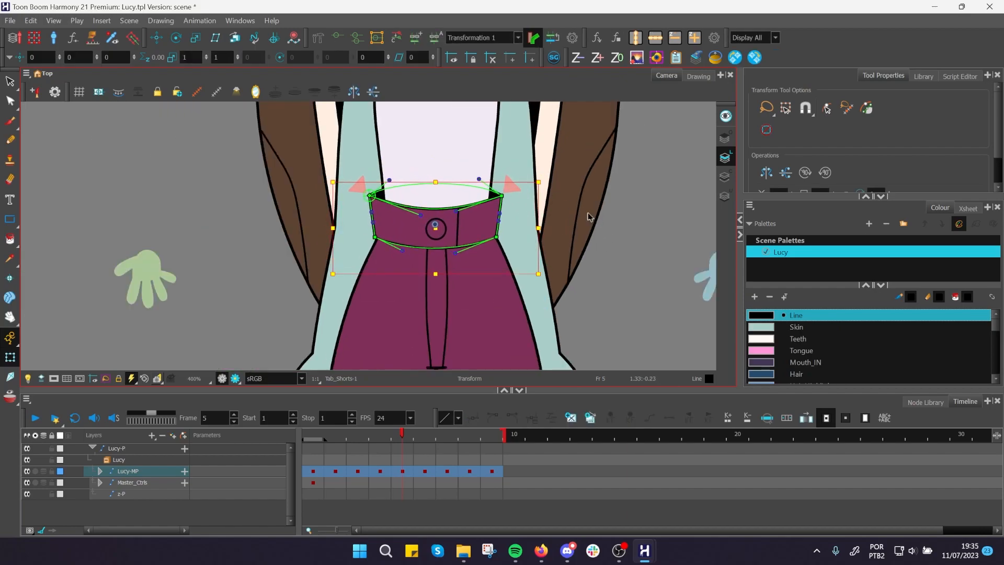
click(620, 280)
drag(612, 330, 591, 235)
scroll(591, 235, down, 1)
drag(605, 284, 572, 204)
click(433, 153)
drag(445, 145, 435, 250)
click(411, 241)
scroll(393, 150, up, 1)
click(339, 40)
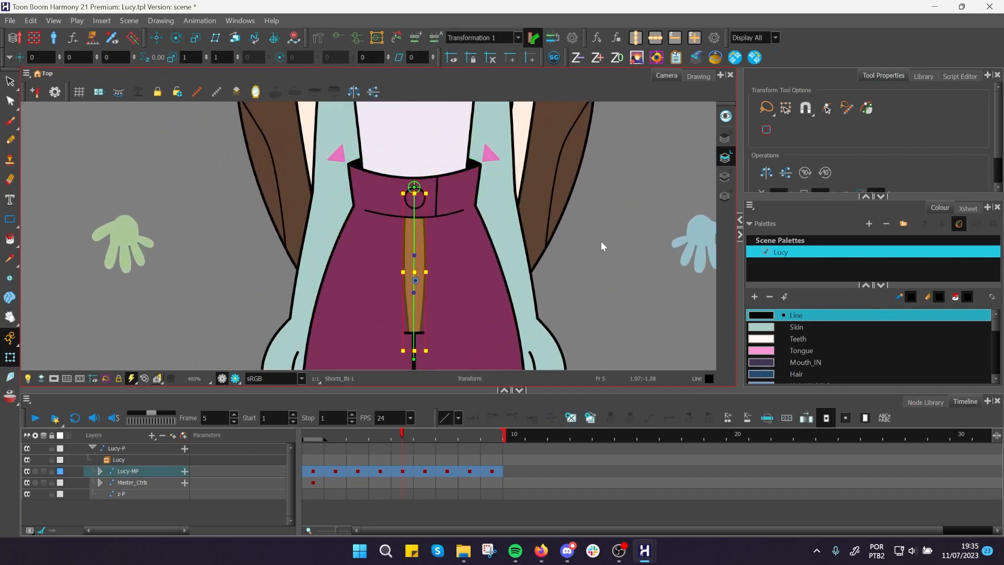
click(600, 243)
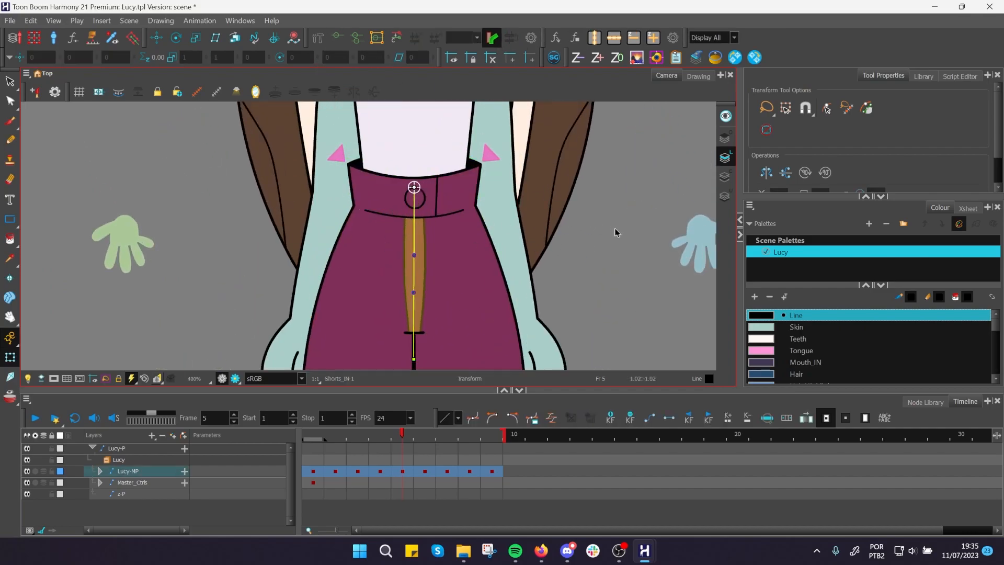
Select the shorts leg's tab beside the blue hand and show the leg's deformation controls.
scroll(507, 180, down, 2)
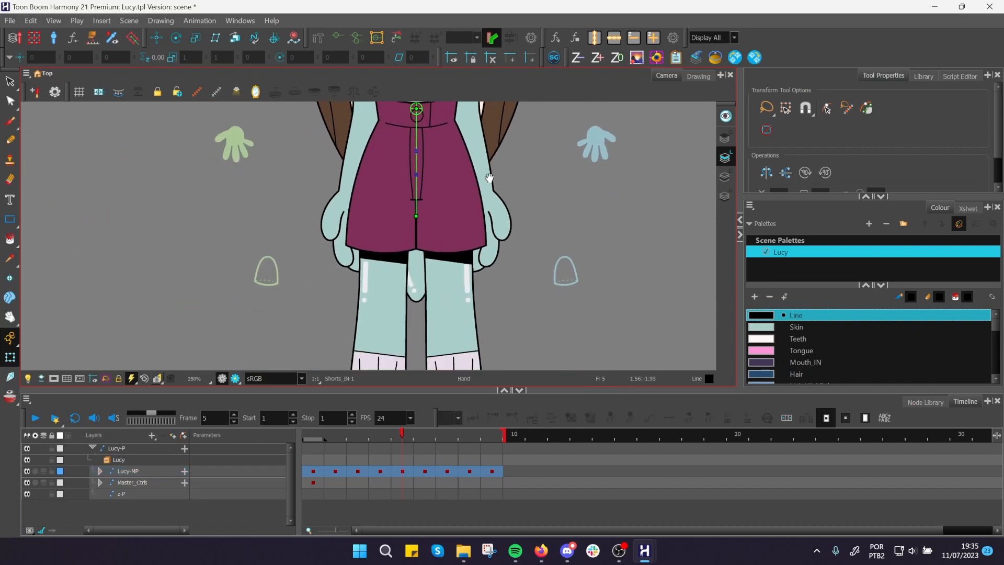
click(495, 202)
click(553, 201)
scroll(584, 283, up, 2)
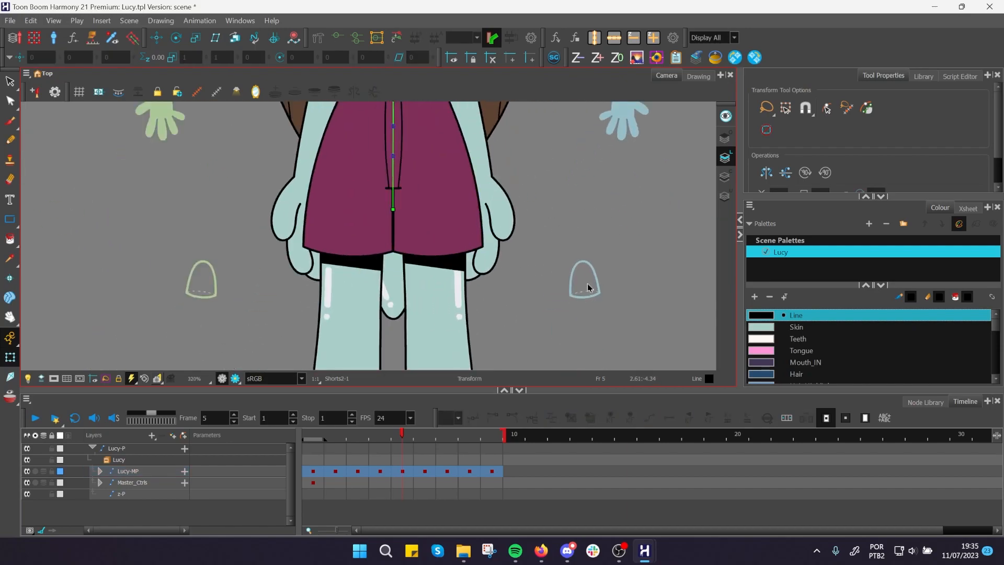
click(588, 281)
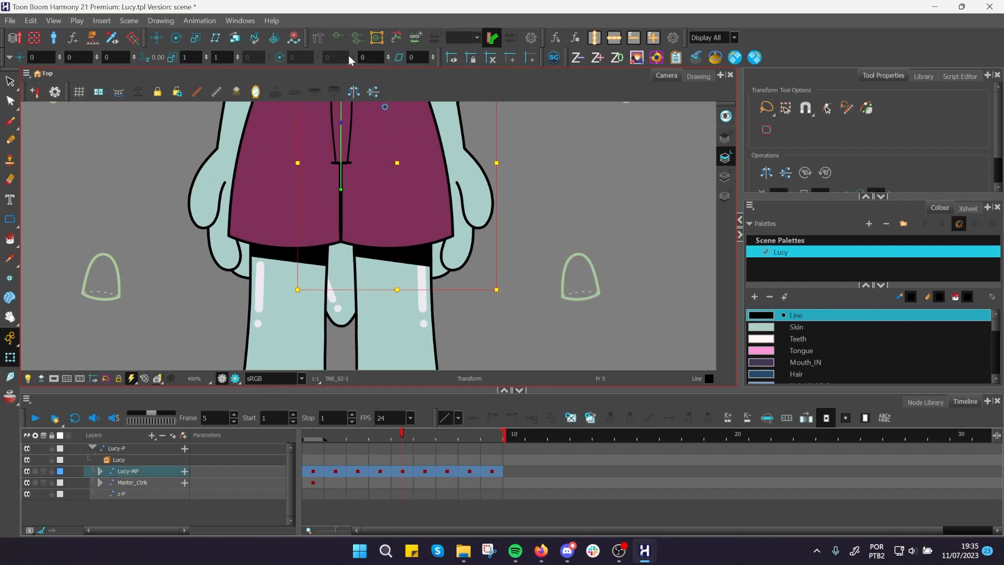
drag(564, 232, 589, 232)
click(588, 232)
click(421, 193)
click(636, 201)
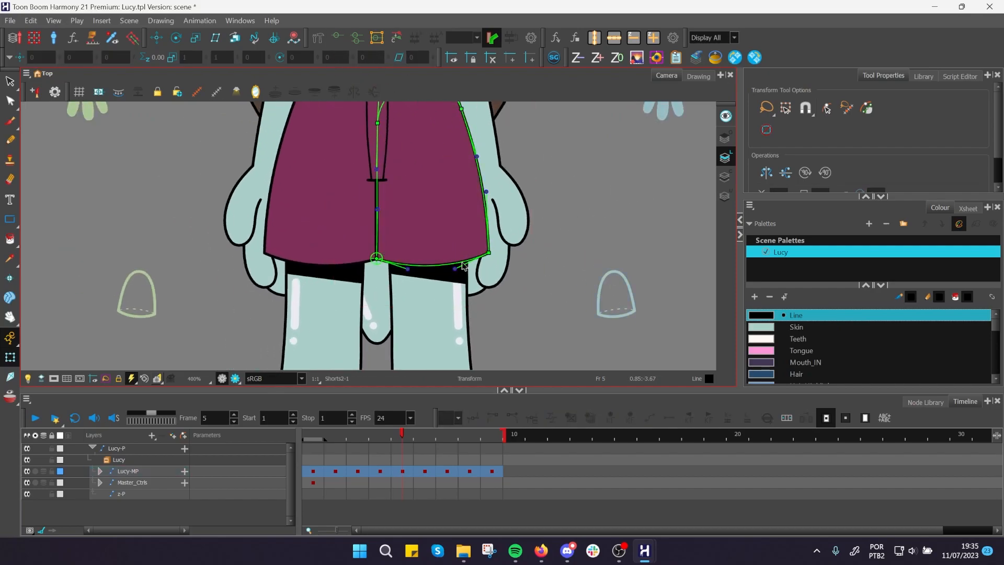
Reshape the hem, back opening curve and lower outer corner of the shorts leg with their deformation points.
click(456, 269)
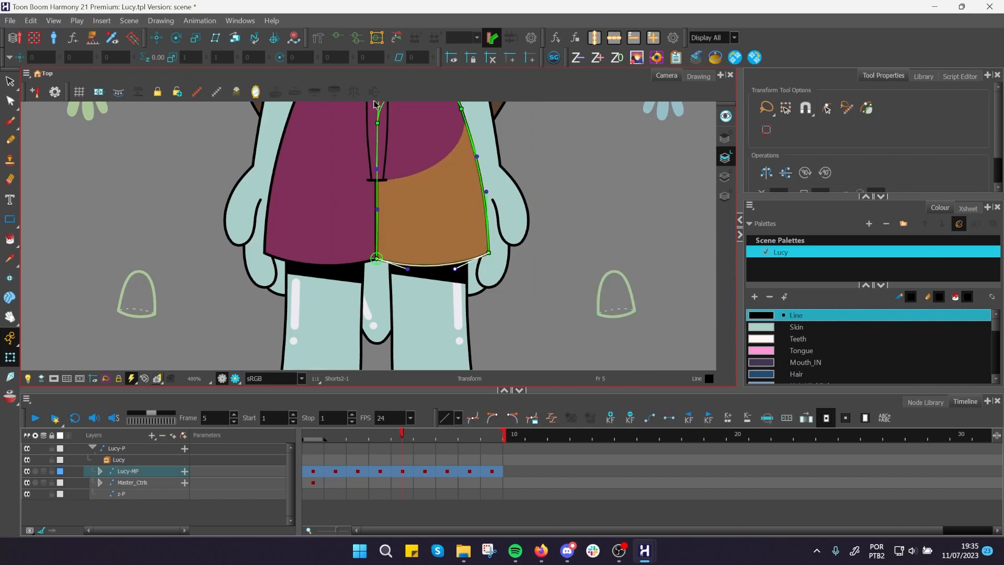
click(437, 132)
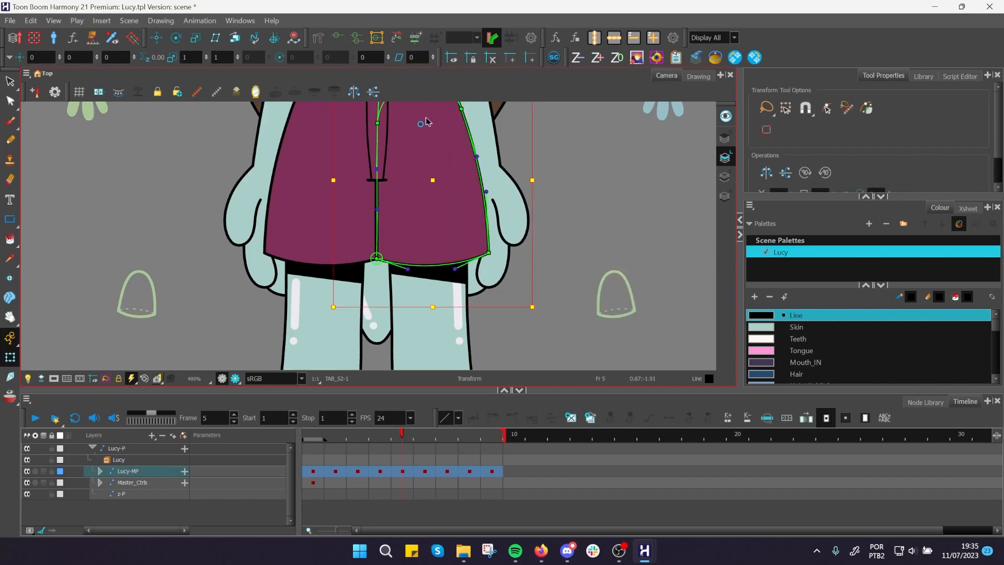
click(645, 212)
scroll(500, 248, up, 2)
mouse_move(431, 281)
mouse_down()
mouse_move(459, 224)
mouse_move(475, 247)
mouse_move(428, 238)
mouse_move(442, 266)
mouse_up()
click(421, 236)
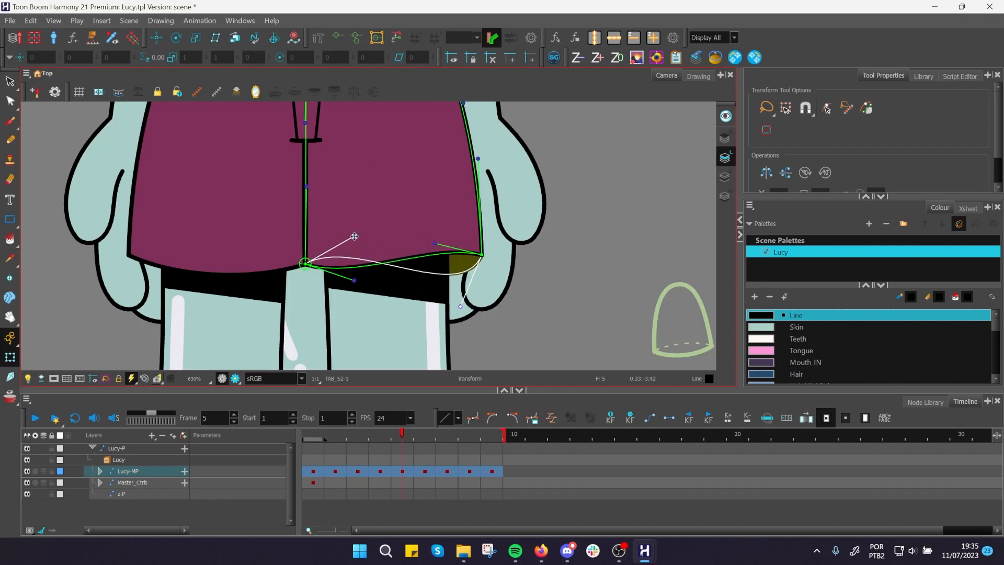
drag(354, 237, 341, 313)
drag(491, 258, 449, 186)
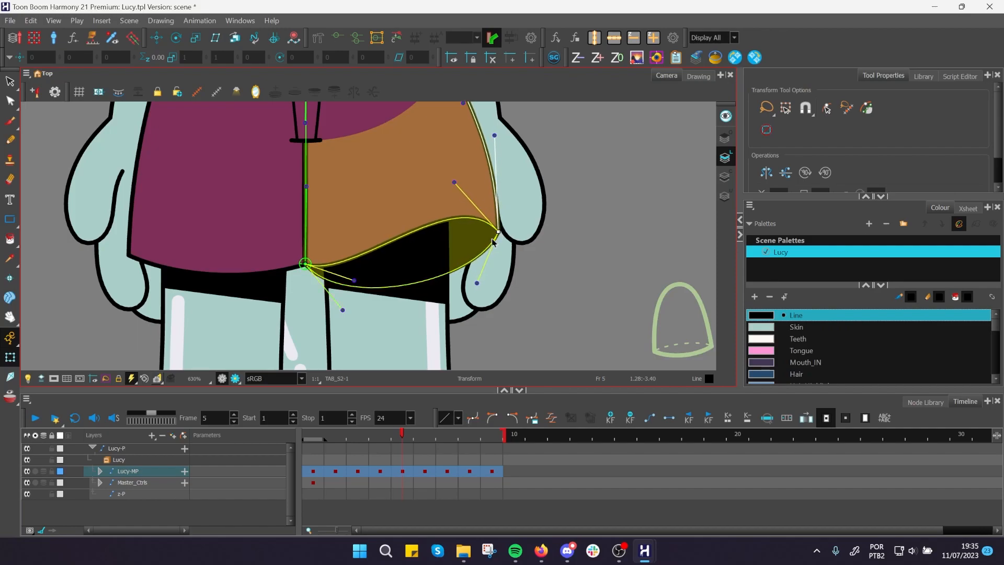
Try shifting the black shadow beneath the reshaped shorts leg.
click(423, 178)
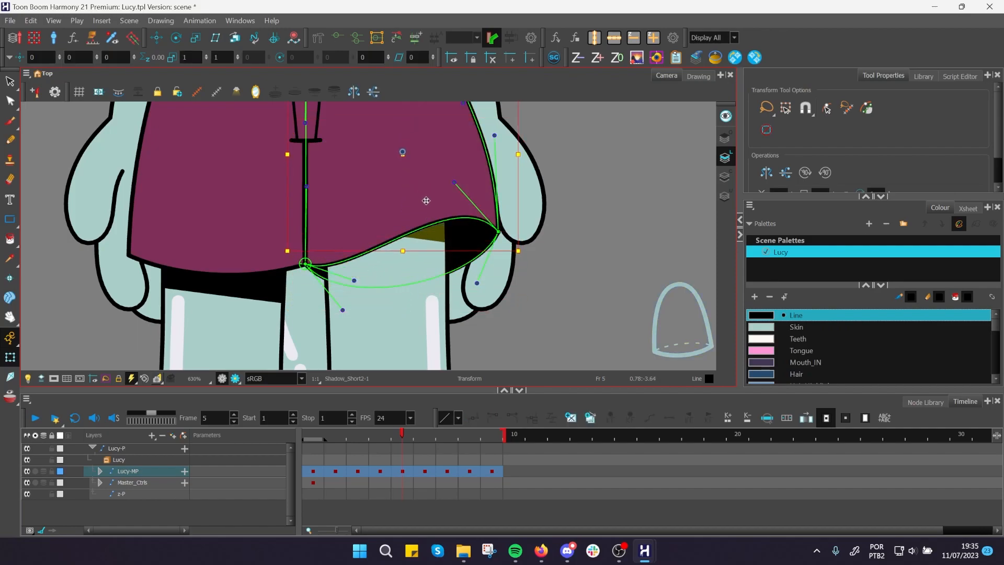
click(493, 165)
click(493, 166)
drag(448, 184, 449, 222)
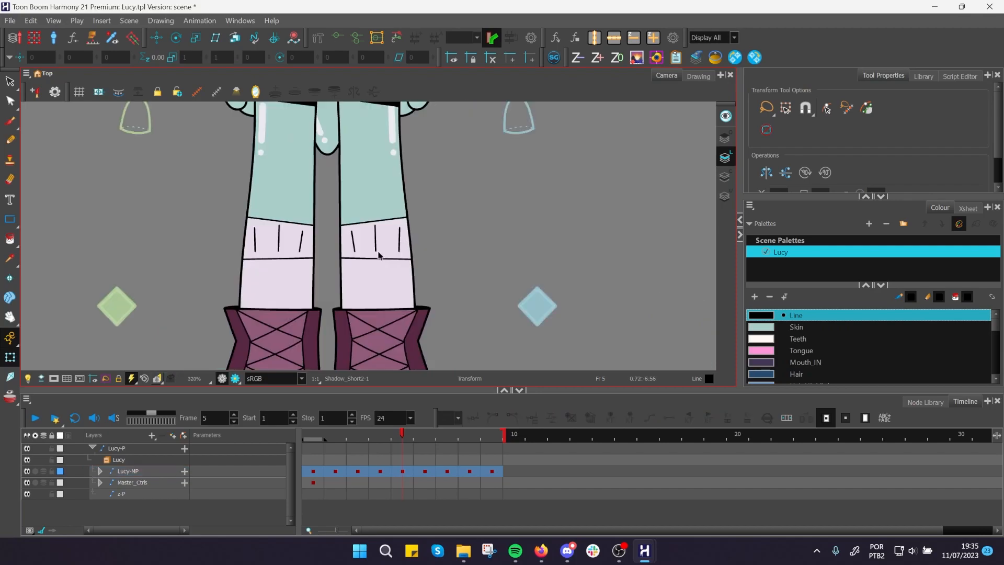
Show the deformation controls of the sock on the blue-tab leg and select its inner line details.
click(378, 255)
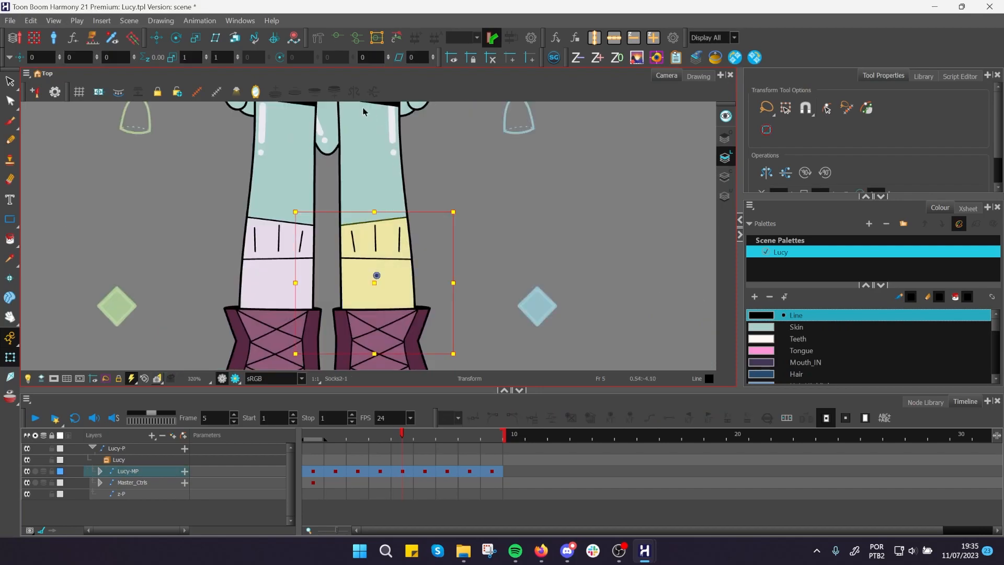
scroll(405, 241, up, 3)
scroll(350, 245, up, 2)
click(346, 243)
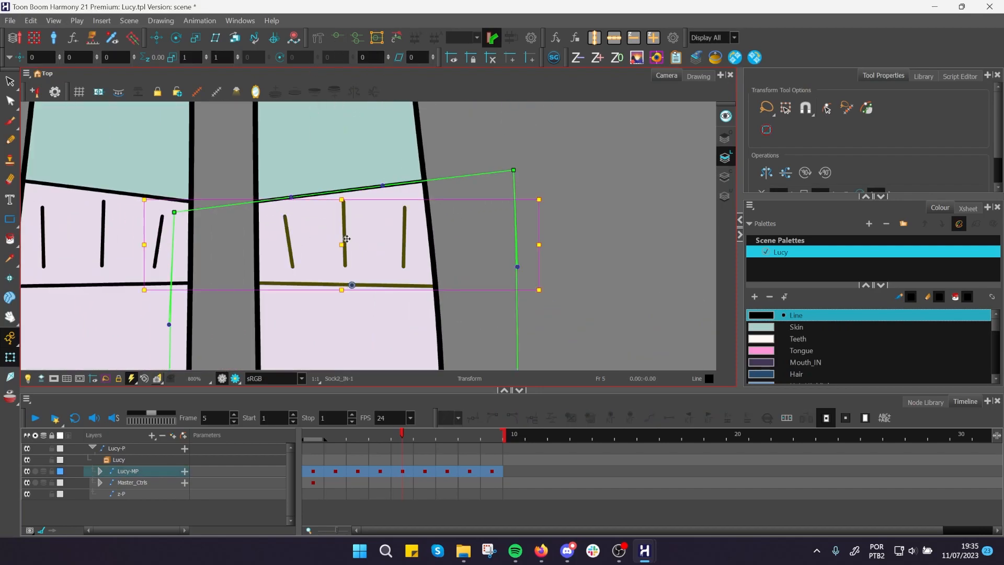
Try reshaping the sock by its upper corner deformation points, and undo the change.
scroll(526, 173, down, 3)
mouse_move(523, 173)
mouse_down()
mouse_move(523, 126)
mouse_move(503, 135)
mouse_move(520, 172)
mouse_up()
drag(345, 194, 354, 145)
key(ctrl+z)
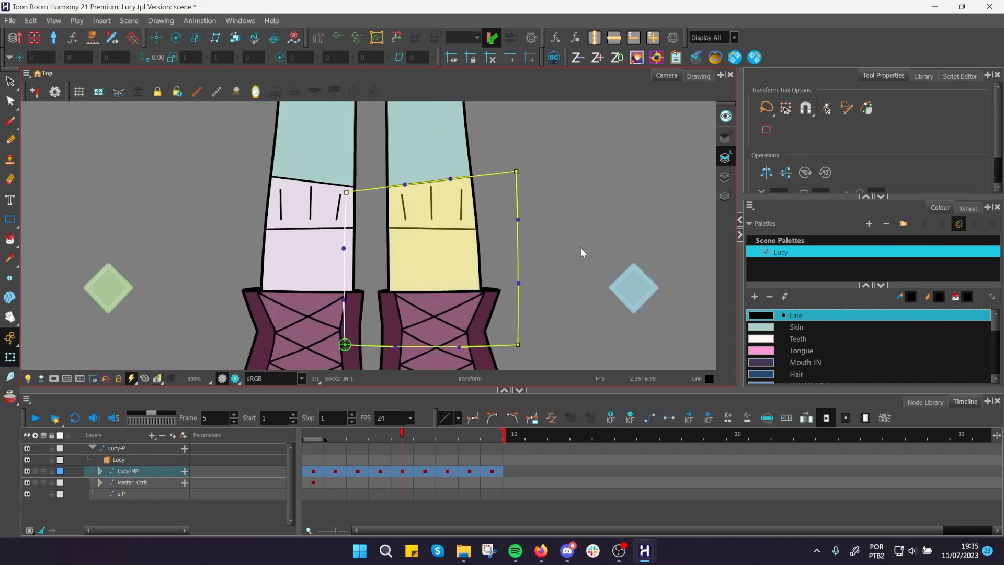
Show the deformation controls of the boot beside the blue diamond tab.
drag(615, 306, 538, 223)
click(550, 206)
click(496, 226)
scroll(405, 222, up, 2)
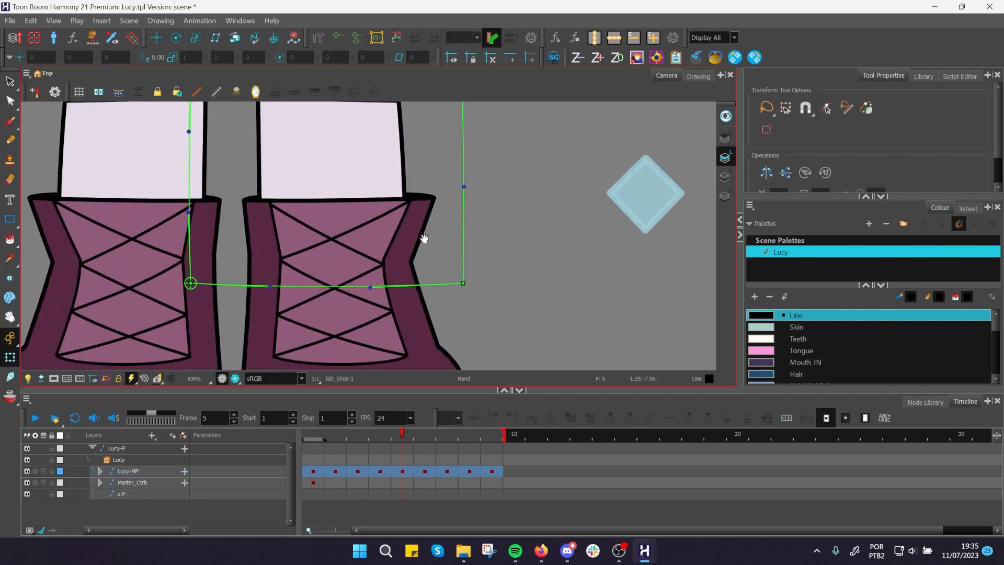
drag(417, 239, 437, 209)
scroll(439, 205, down, 1)
click(437, 205)
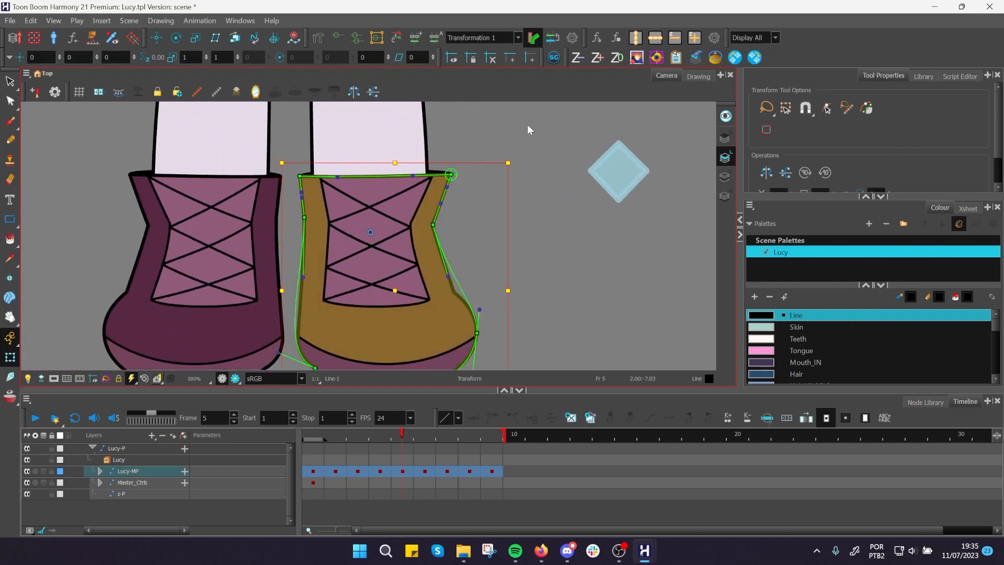
Check which separate parts of the boot can be selected, including its inner lacing panel.
click(494, 164)
click(421, 201)
click(460, 219)
click(403, 264)
click(520, 186)
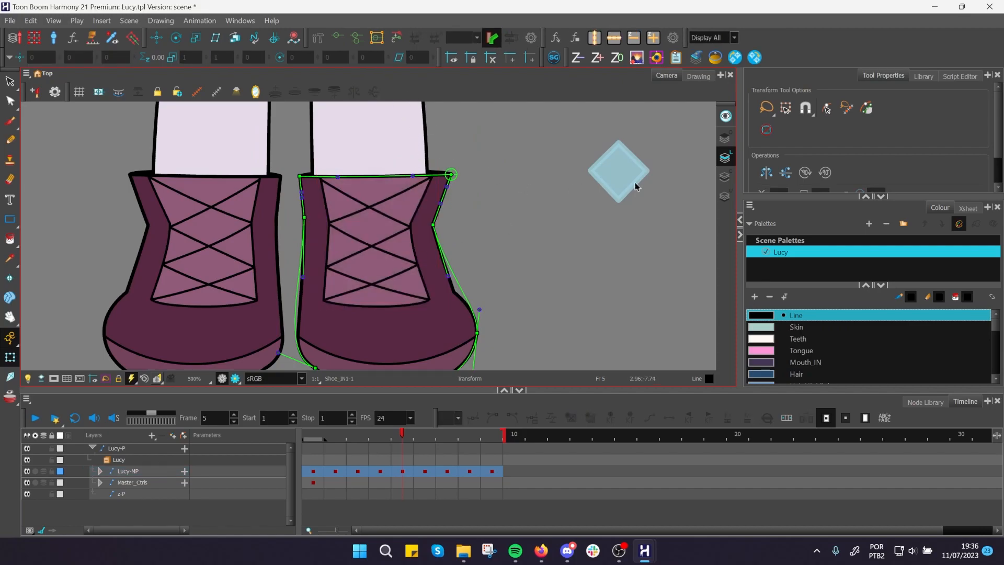
Select the whole boot through its diamond tab, try moving it, and undo the move.
click(599, 158)
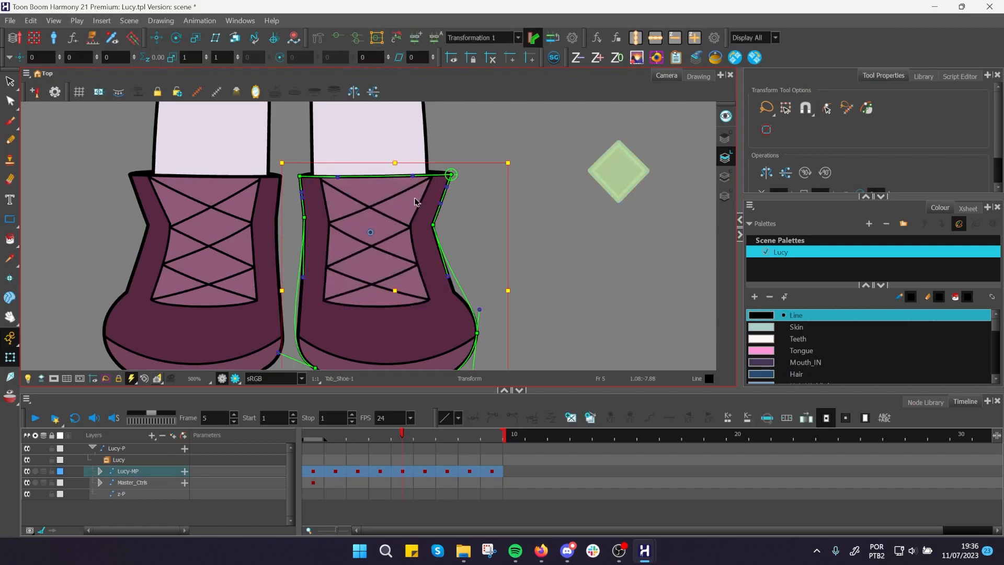
drag(389, 298, 343, 309)
key(ctrl+z)
click(463, 114)
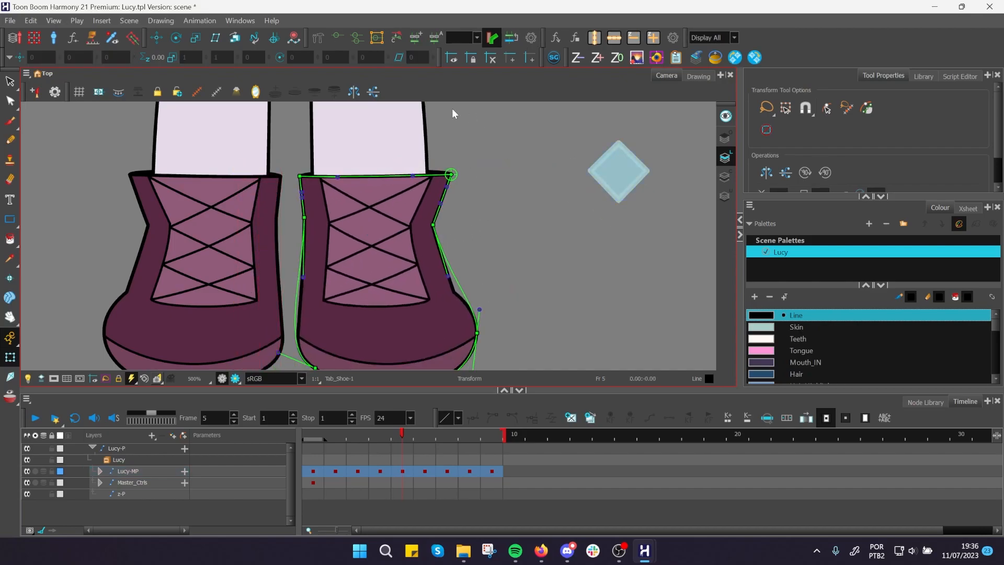
Try bending the back rim of the boot's opening upward by its outer corner curve handle, and undo the changes.
click(624, 167)
scroll(445, 166, up, 2)
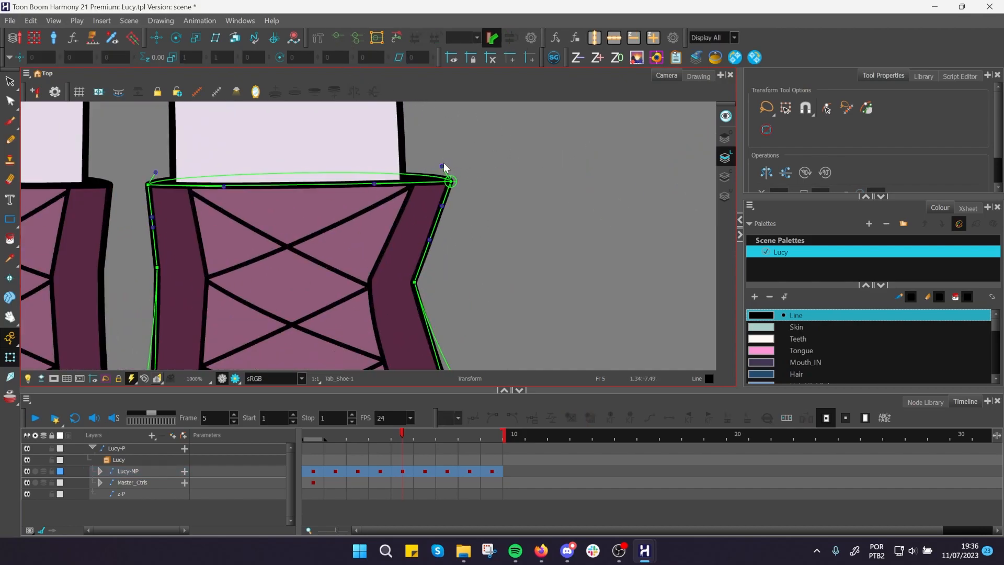
drag(441, 167, 418, 165)
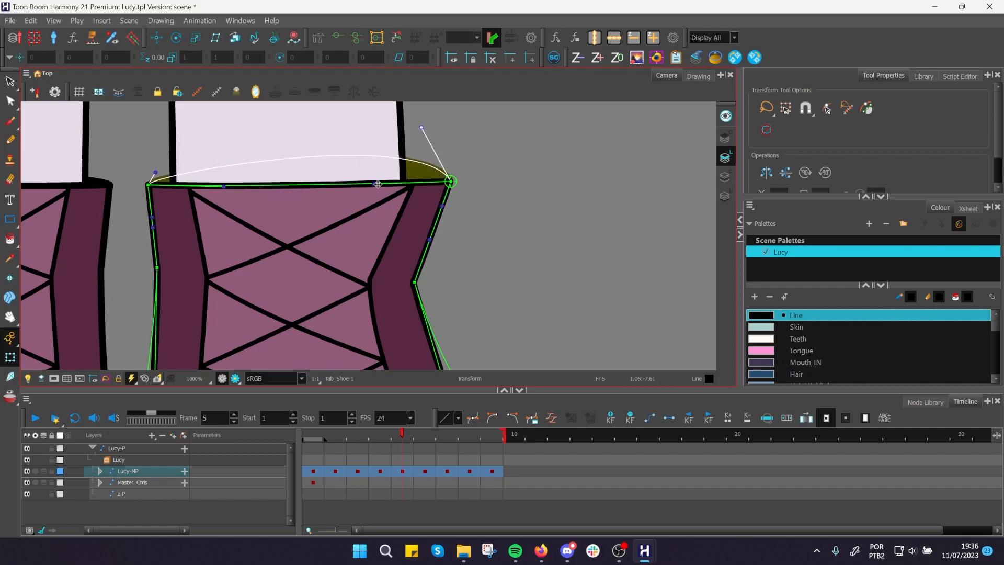
drag(371, 238, 379, 270)
key(ctrl+z)
key(ctrl+z)
key(ctrl+z)
key(ctrl+z)
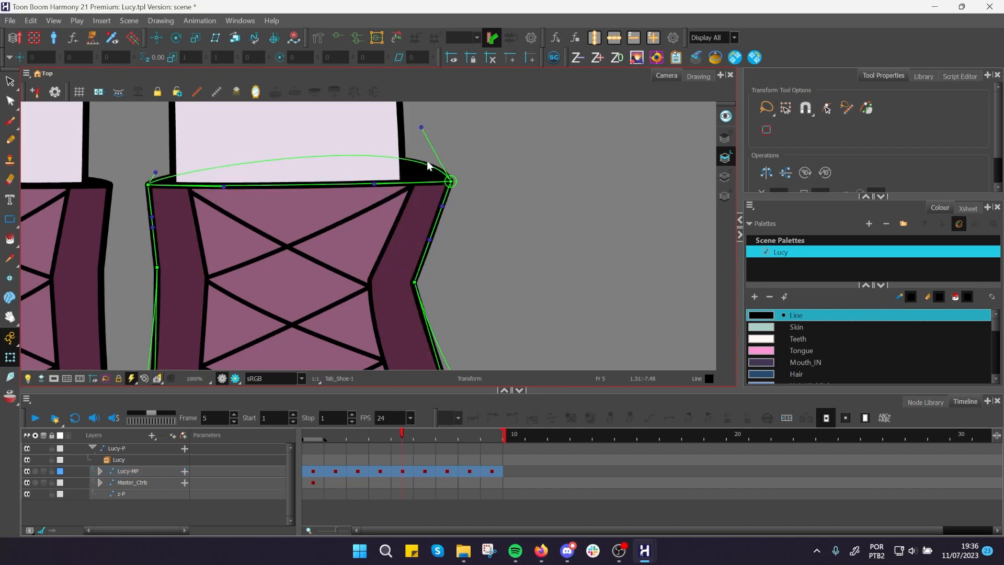
Select the boot's back piece, try raising its rim once more by the corner handle, and undo the deformation.
click(439, 155)
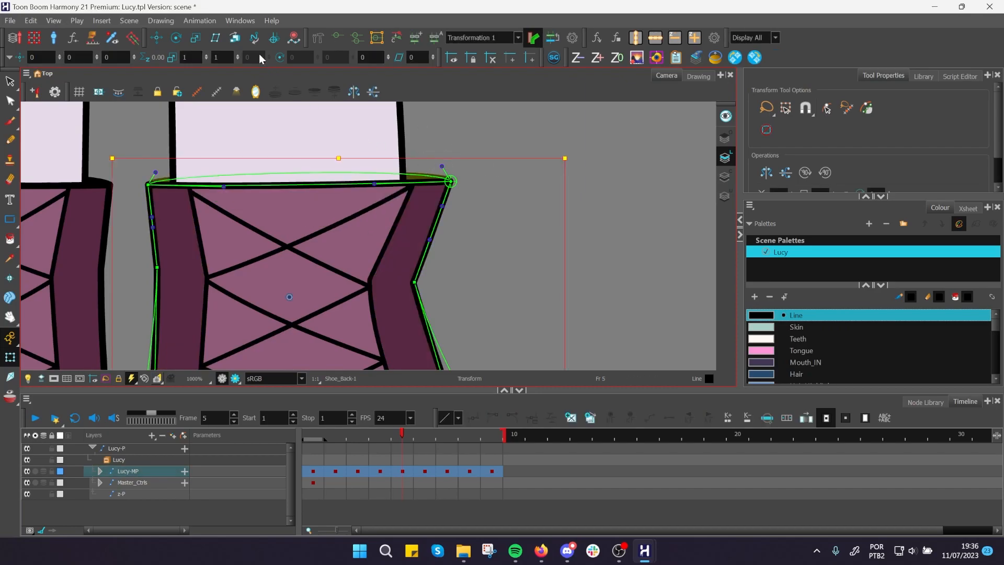
key(Right)
key(Left)
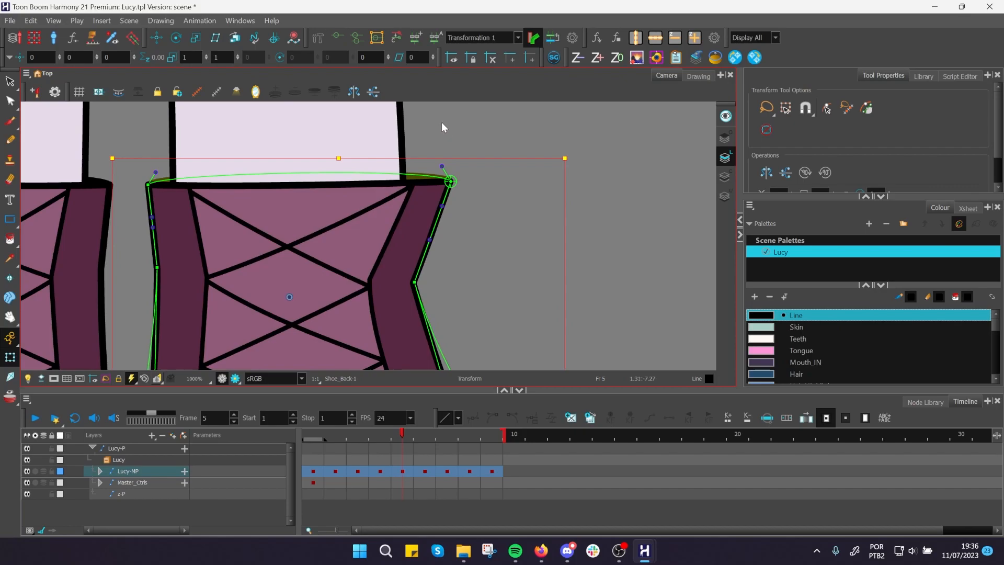
click(439, 121)
drag(442, 166, 435, 115)
key(ctrl+z)
scroll(475, 223, down, 3)
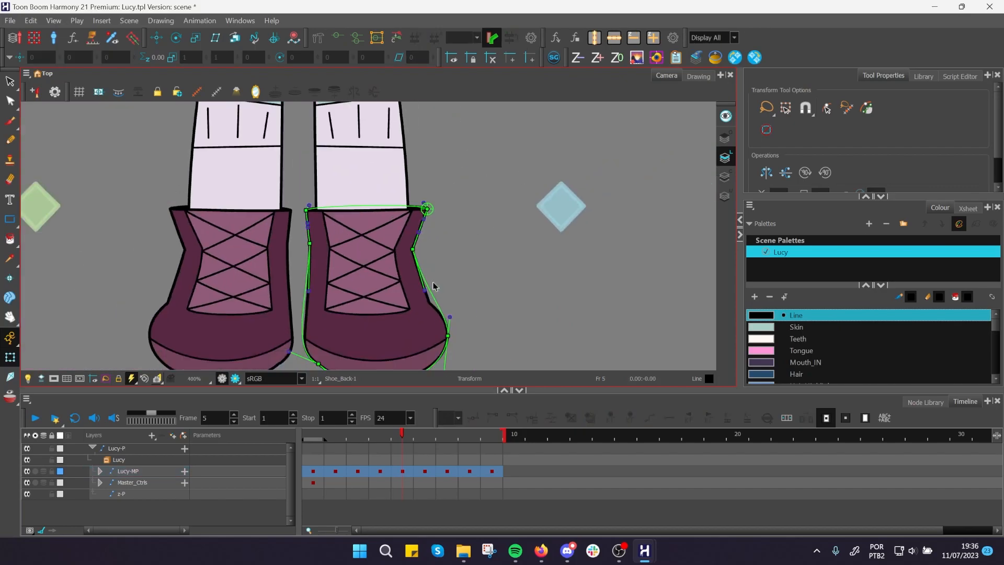
Show the deformation controls of the boot's sole and try moving its upper outer corner point.
click(385, 302)
click(339, 38)
click(509, 231)
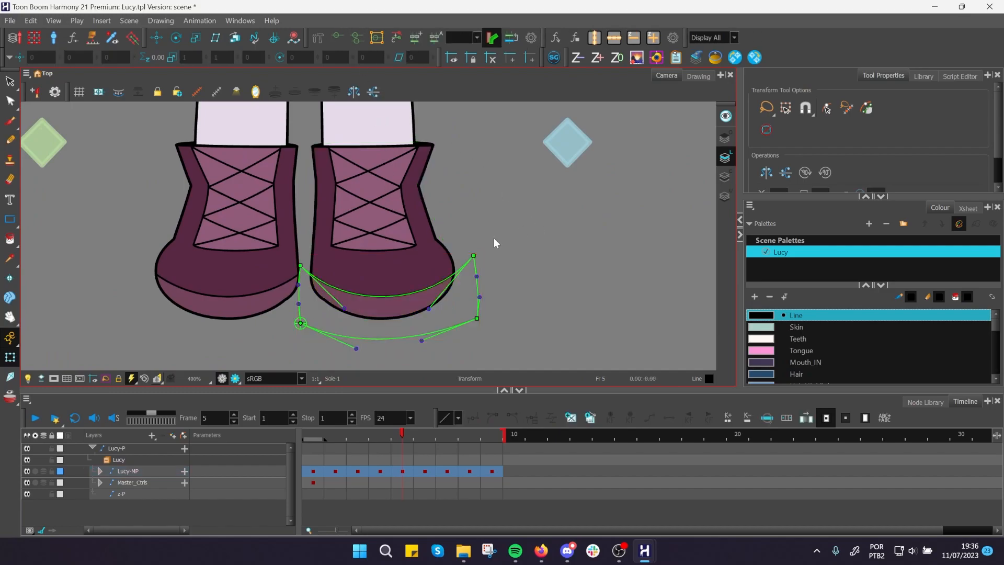
drag(476, 256, 486, 255)
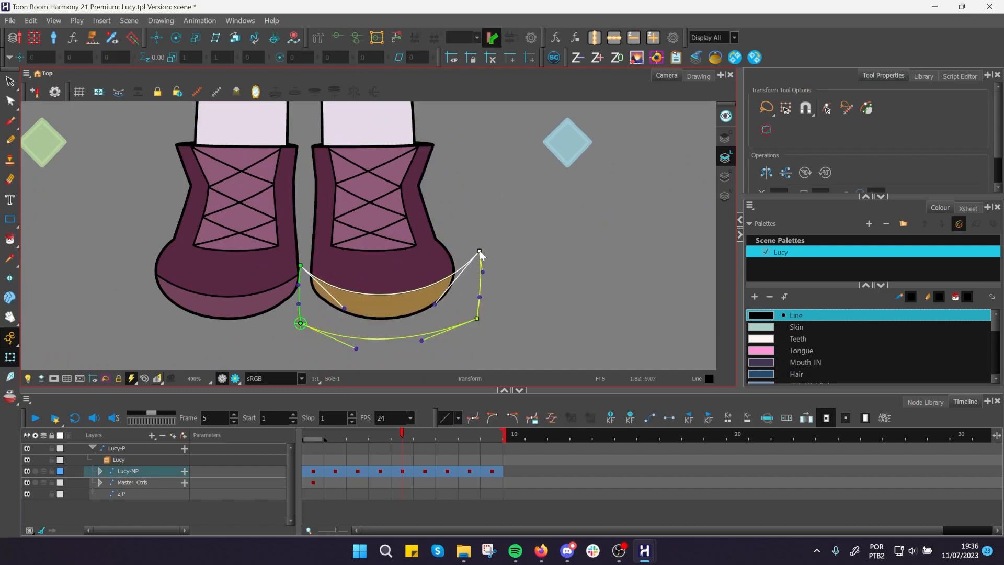
Show the deformation controls of the boot's inner lacing panel and try moving its lower outer corner point.
click(369, 209)
key(Escape)
scroll(417, 244, up, 2)
mouse_move(416, 244)
mouse_down()
mouse_move(447, 241)
mouse_move(426, 243)
mouse_up()
key(Escape)
scroll(418, 242, down, 1)
scroll(418, 245, down, 2)
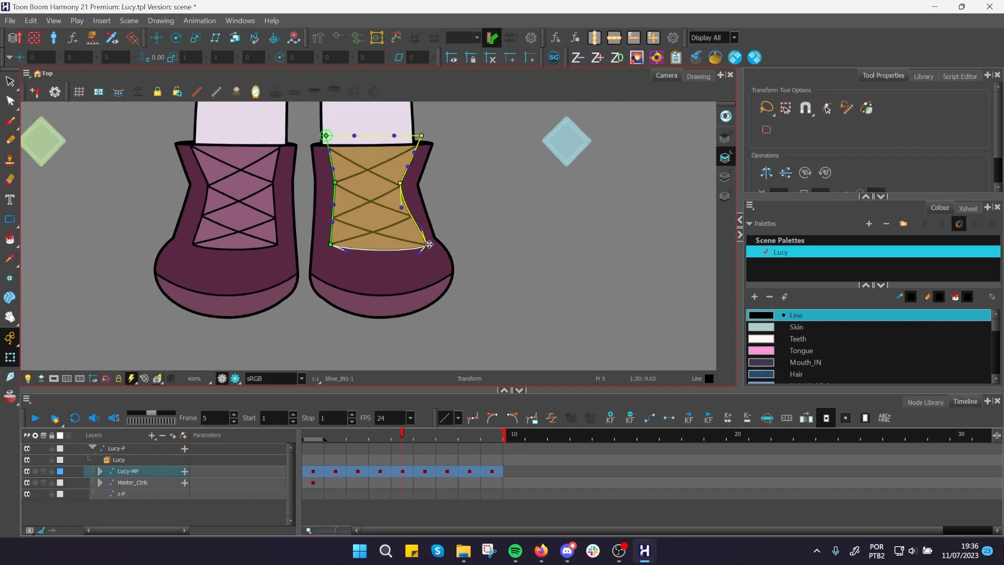
Select the character's lower body through the orange arc tab beneath the feet.
scroll(468, 186, down, 1)
scroll(468, 177, down, 4)
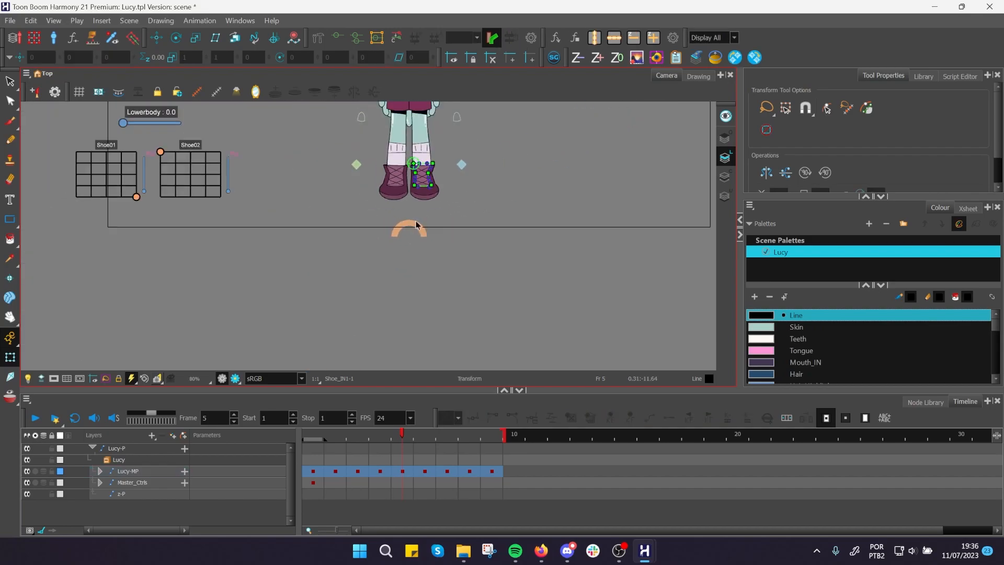
click(379, 276)
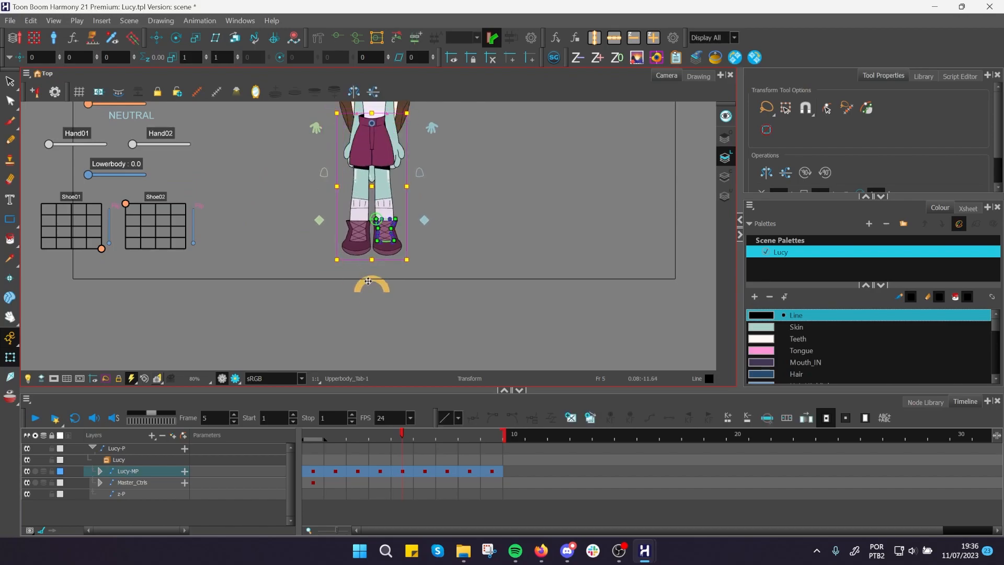
Examine the whole Lucy character together with its master controllers and on-model tabs, leaving the lower body deselected.
drag(505, 152, 478, 228)
scroll(460, 215, up, 1)
scroll(432, 186, up, 1)
drag(432, 186, 527, 205)
scroll(538, 197, down, 2)
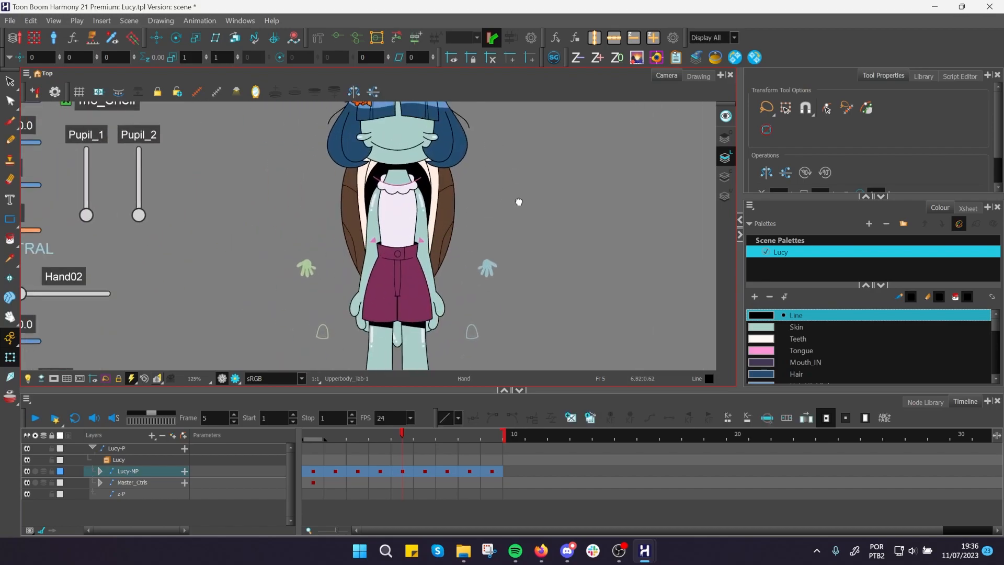
scroll(541, 169, down, 2)
mouse_move(403, 435)
mouse_down()
mouse_move(449, 437)
mouse_move(403, 443)
mouse_up()
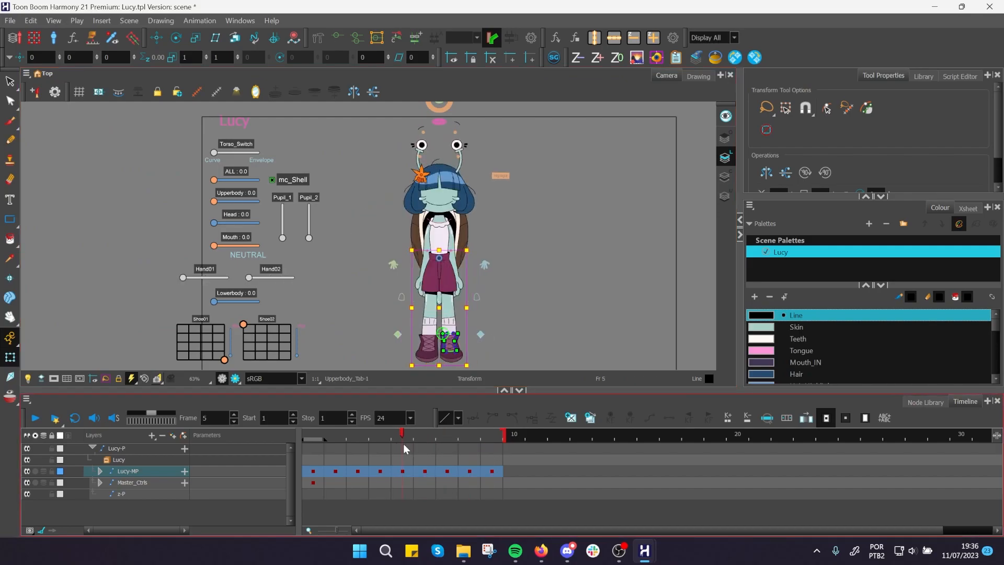
drag(553, 289, 520, 256)
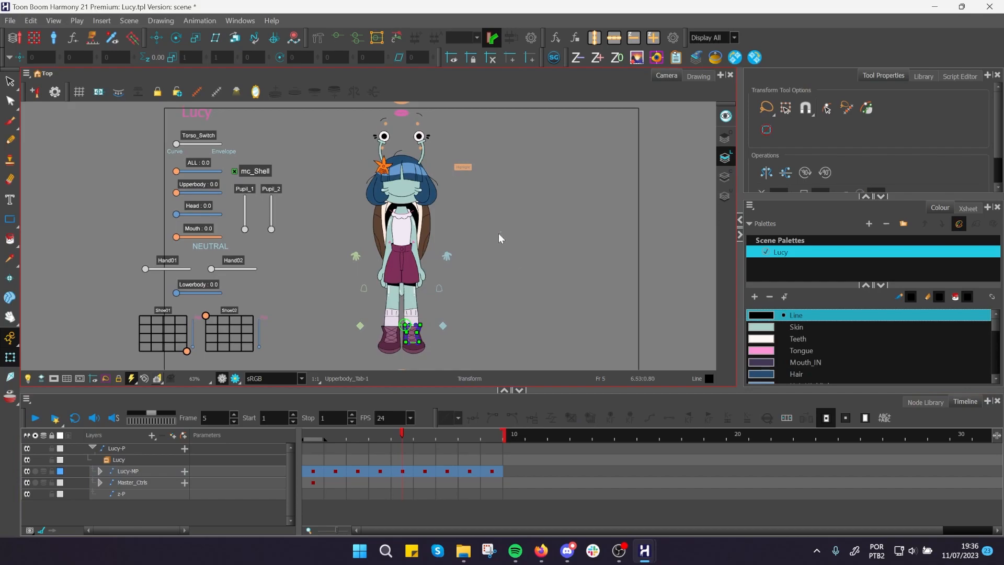